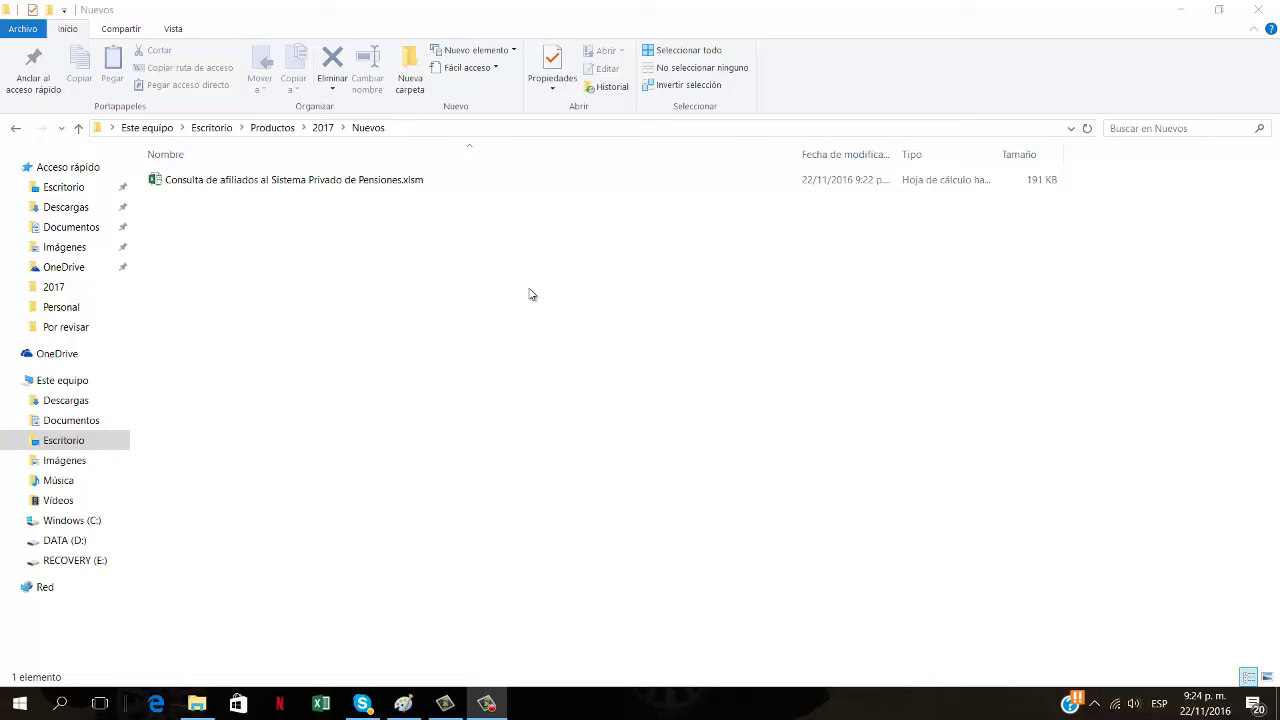
# - Select the workbook Consulta de afiliados al Sistema Privado de Pensiones.xlsm in the Nuevos folder
pyautogui.click(301, 187)
# - Open the .xlsm pension affiliates workbook in Excel on its PRESENTACION sheet
pyautogui.doubleClick(301, 185)
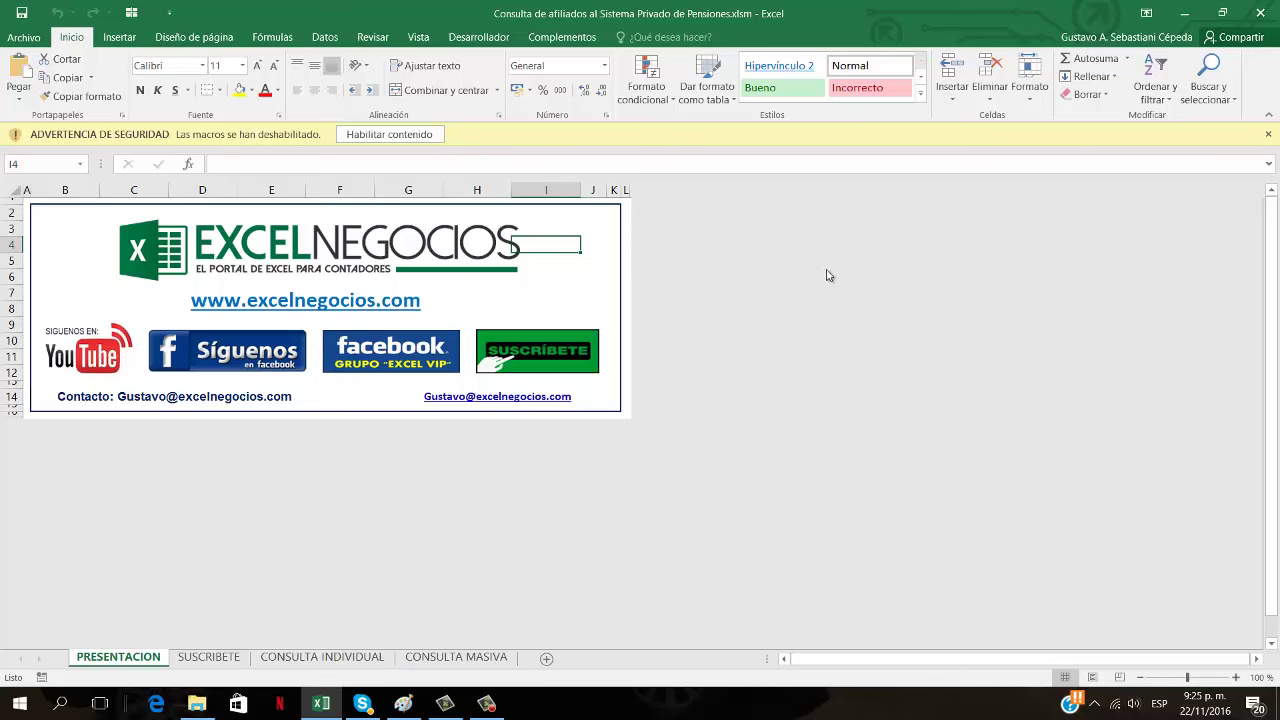
# - Enable macros, then subscribe with an e-mail address in the form and confirm the message
pyautogui.click(389, 136)
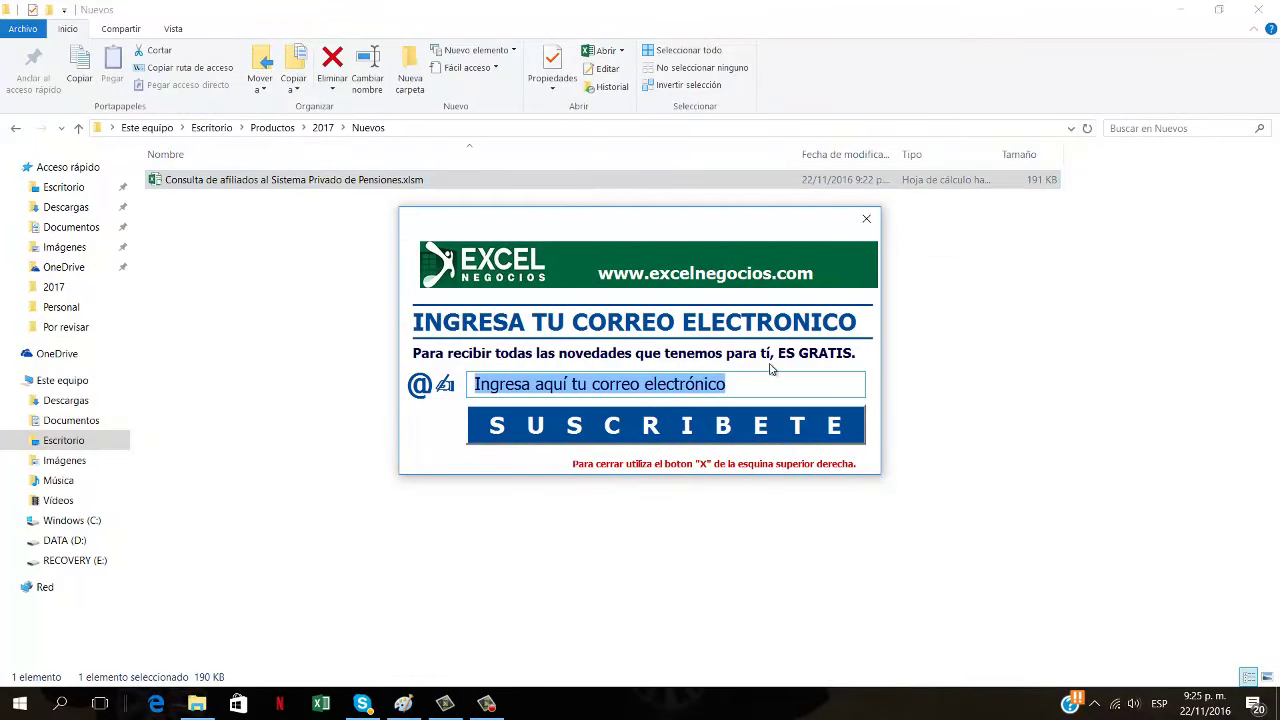
pyautogui.click(582, 388)
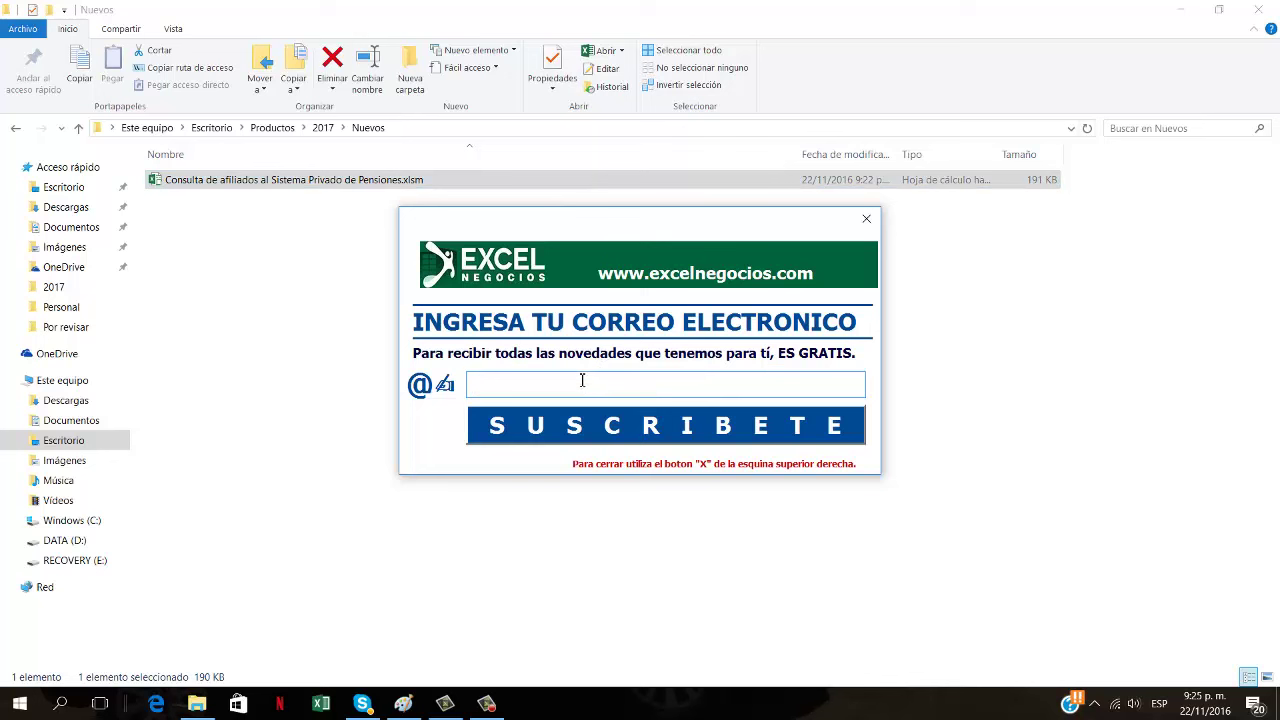
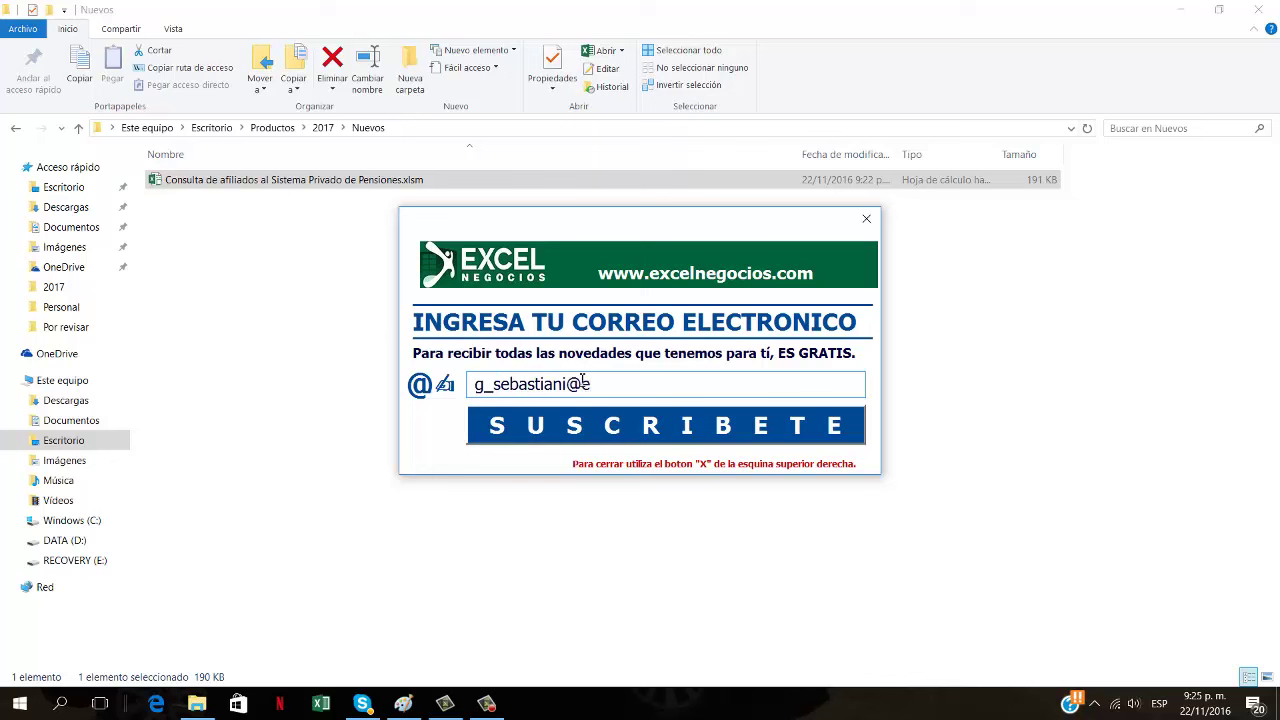
pyautogui.moveTo(697, 384); pyautogui.dragTo(452, 386)
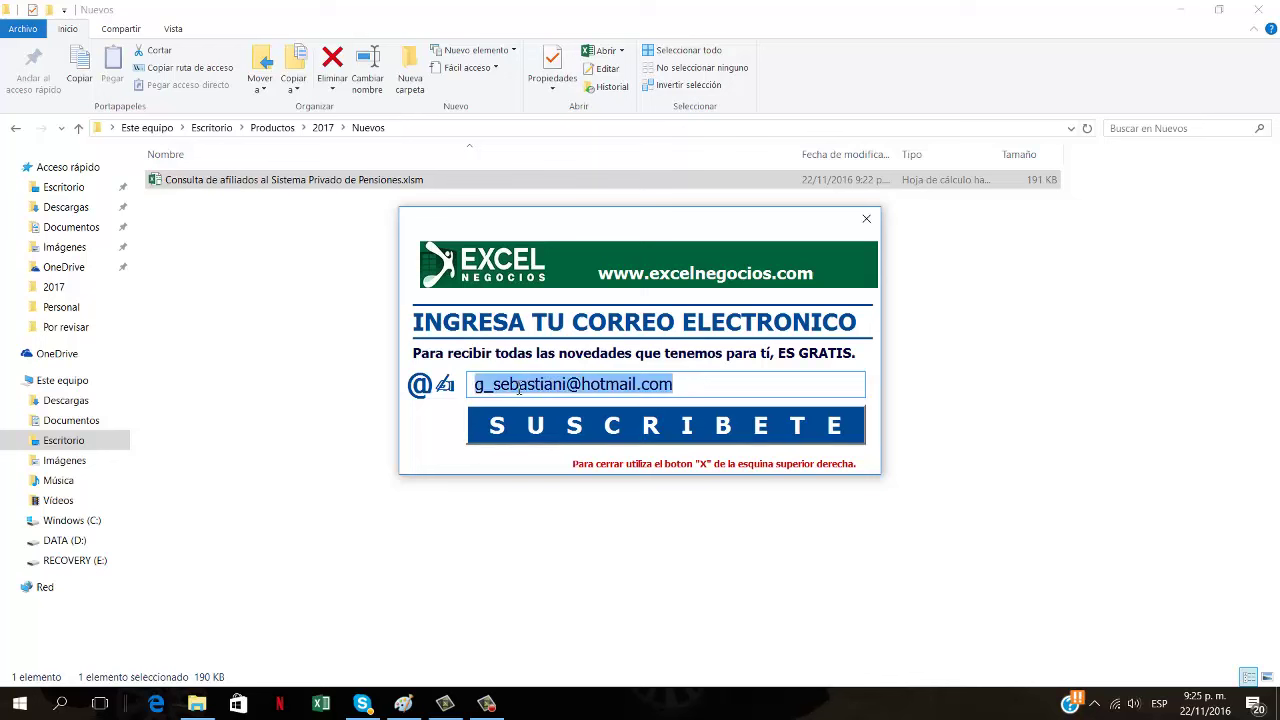
pyautogui.click(705, 441)
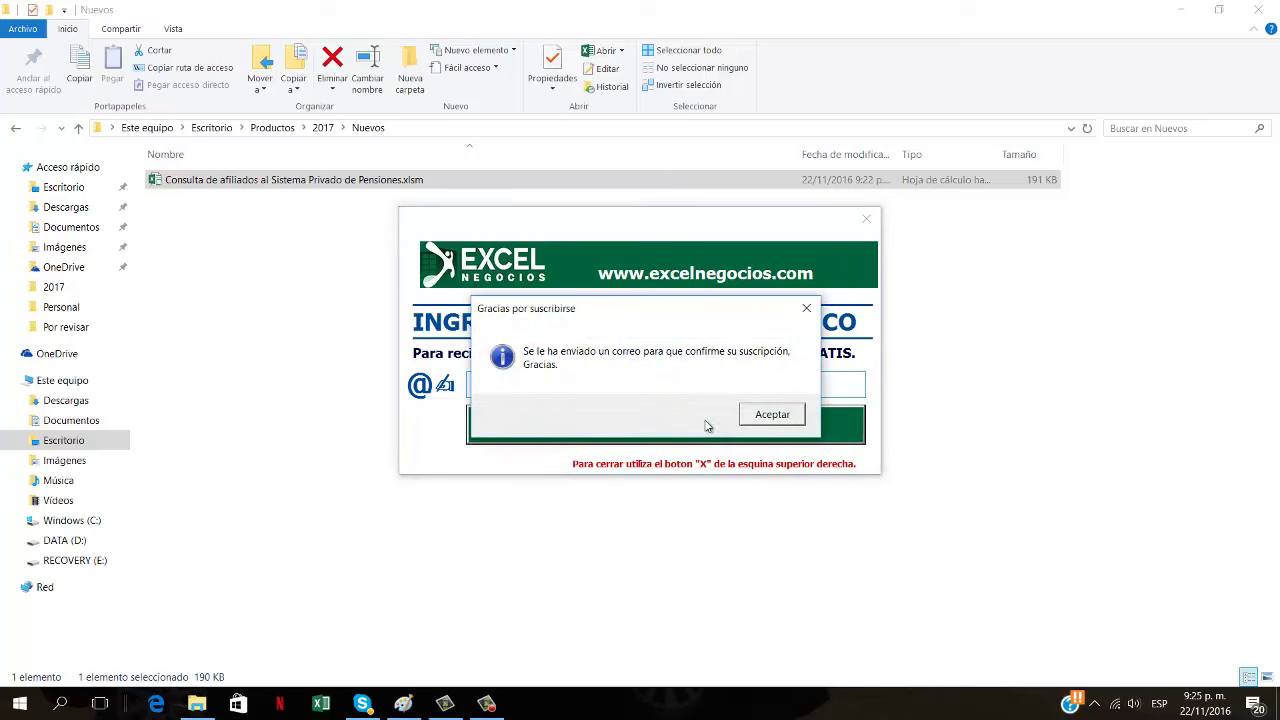
pyautogui.click(779, 412)
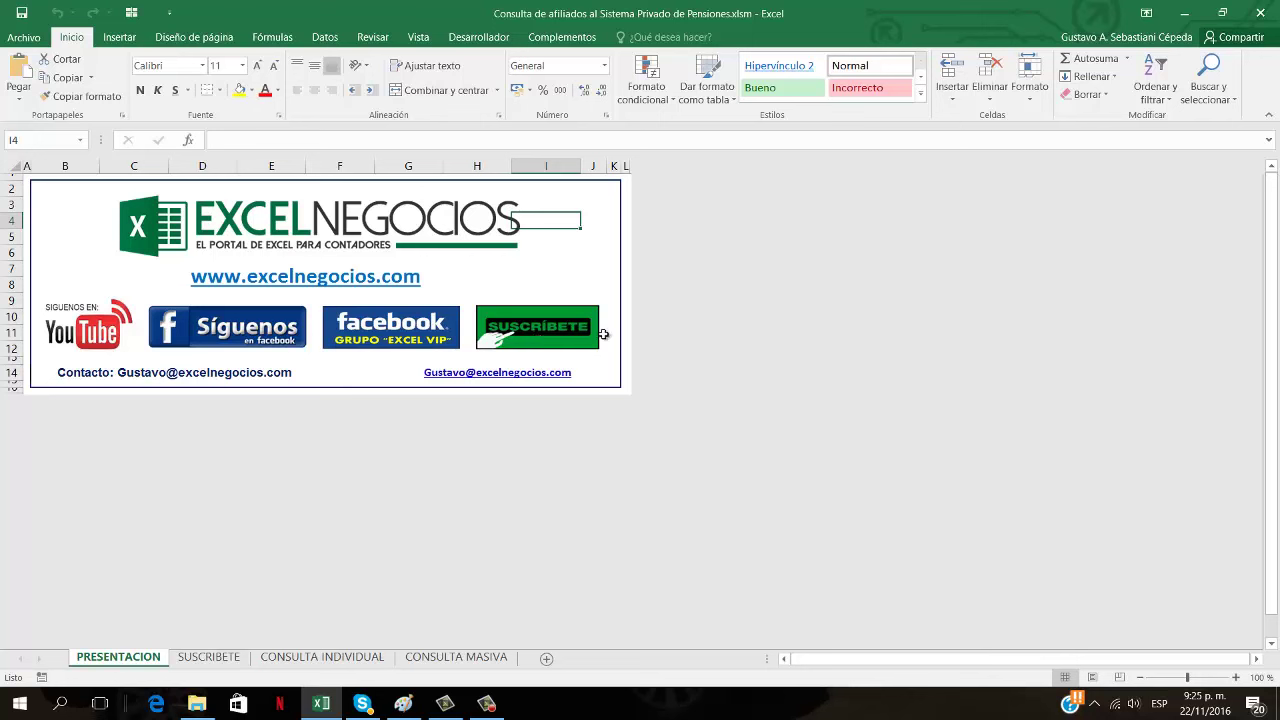
# - Bring up the CONSULTA INDIVIDUAL sheet with its pension situation report form
pyautogui.click(584, 237)
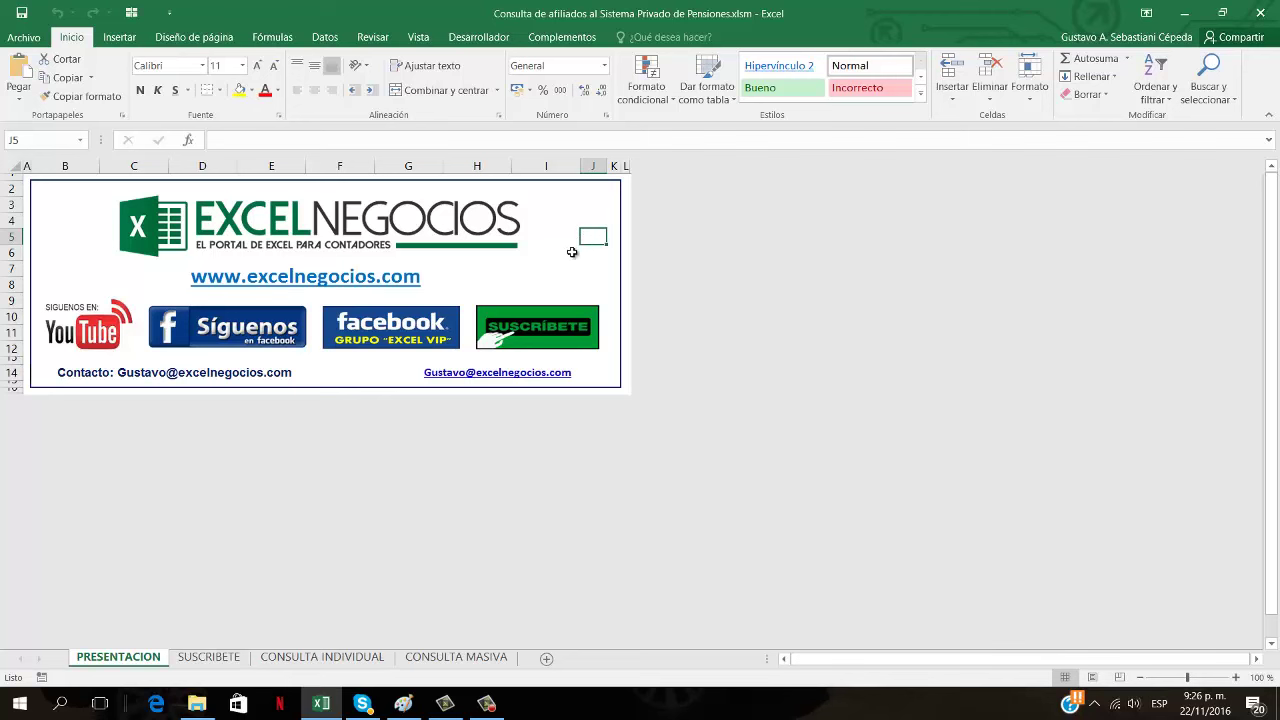
# - Check the DNI in D7, then review the 13 document numbers in CONSULTA MASIVA column B
pyautogui.click(368, 662)
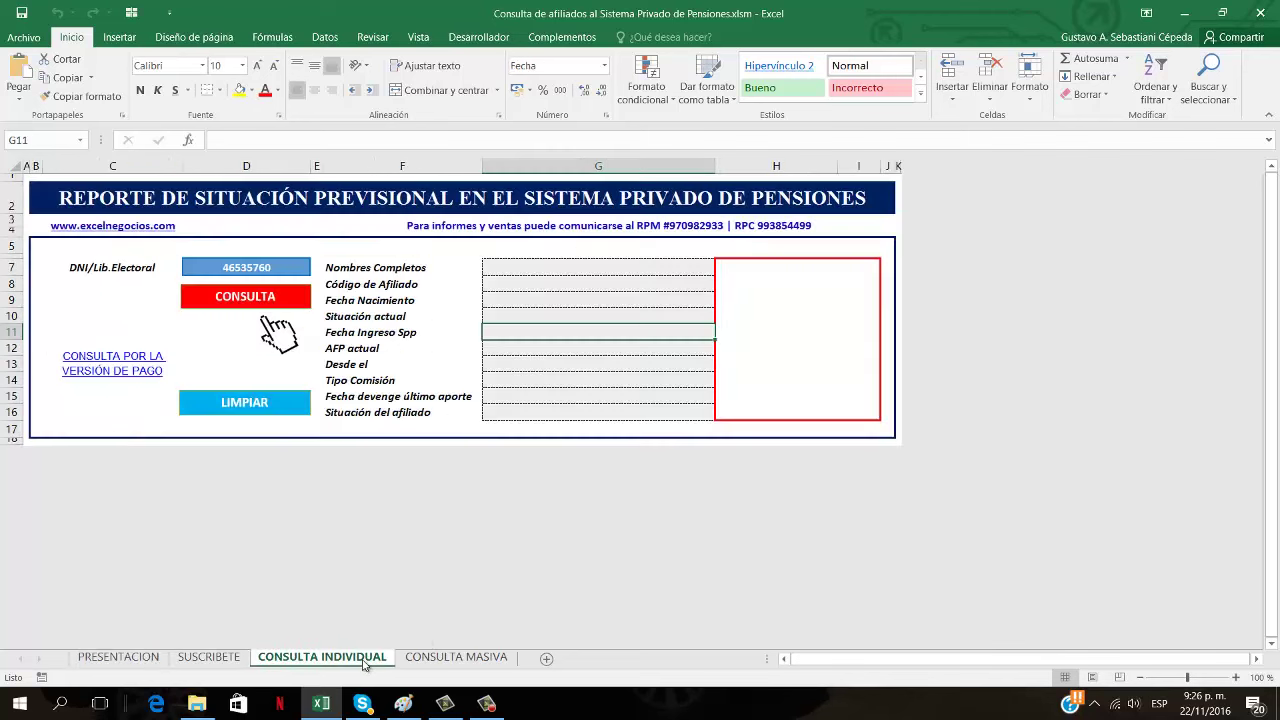
pyautogui.click(252, 267)
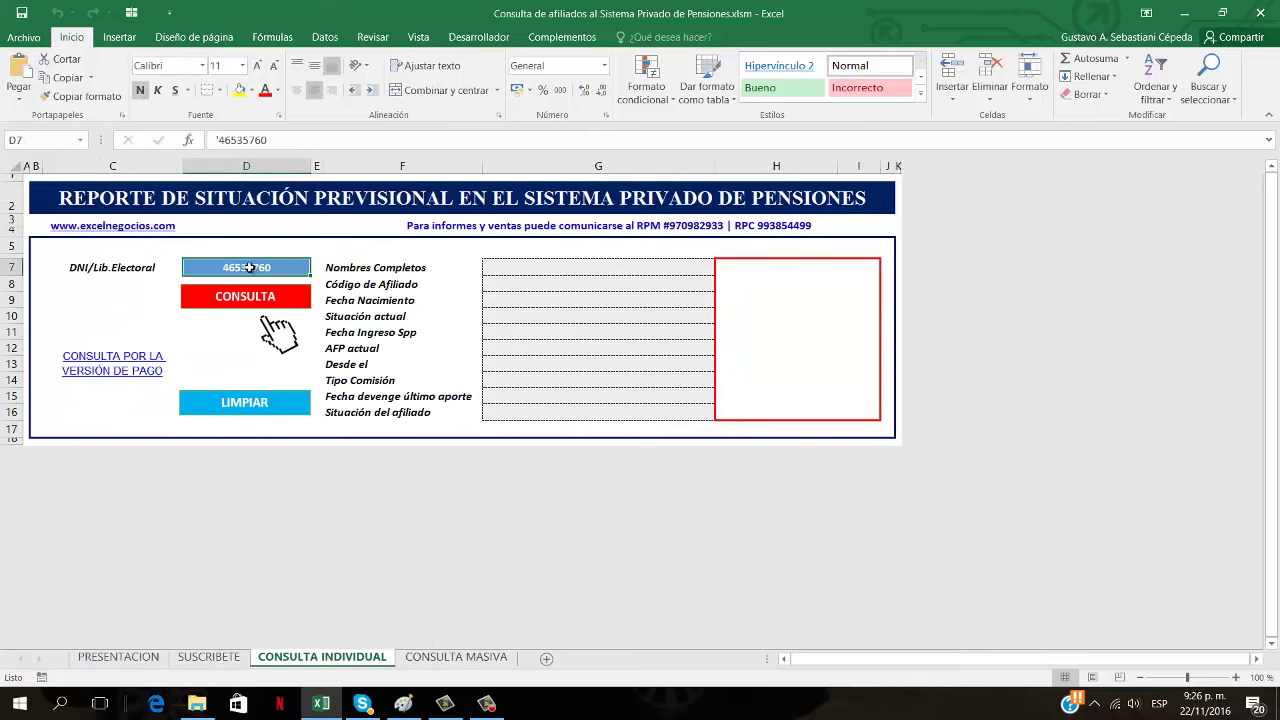
pyautogui.click(460, 658)
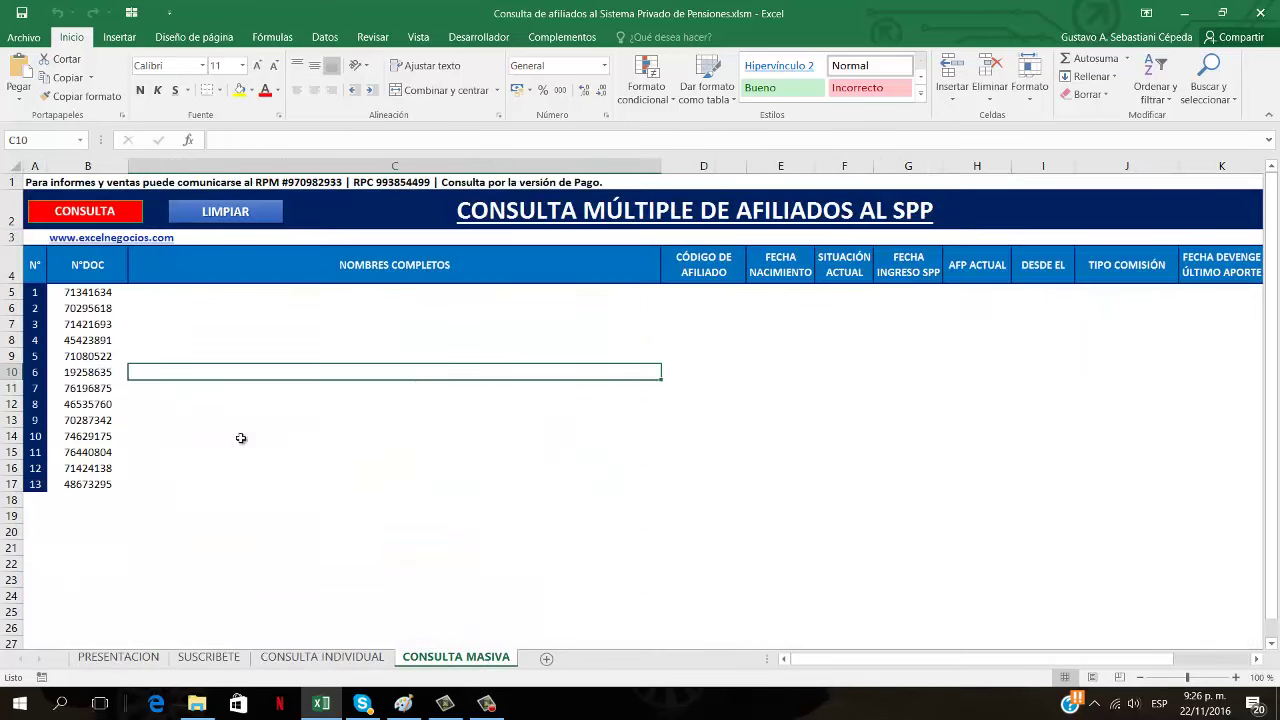
pyautogui.moveTo(105, 292); pyautogui.dragTo(118, 490)
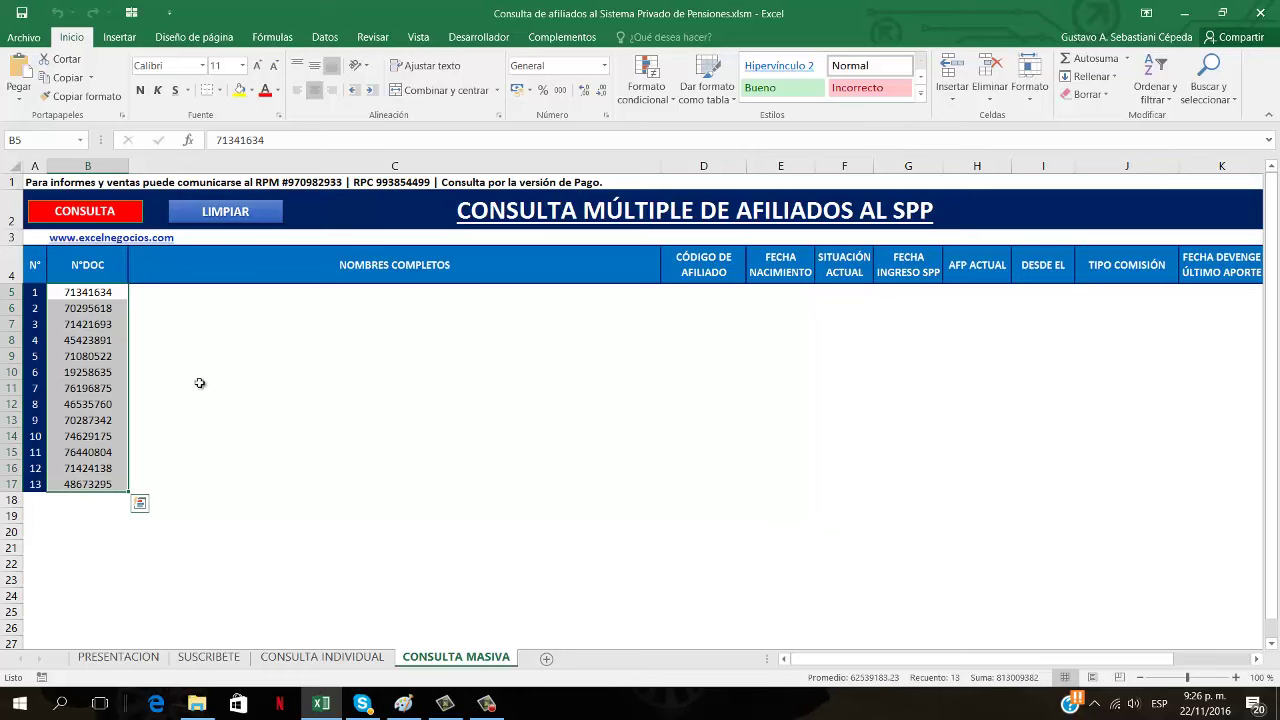
pyautogui.moveTo(91, 292); pyautogui.dragTo(108, 600)
pyautogui.scroll(2, 435, 381)
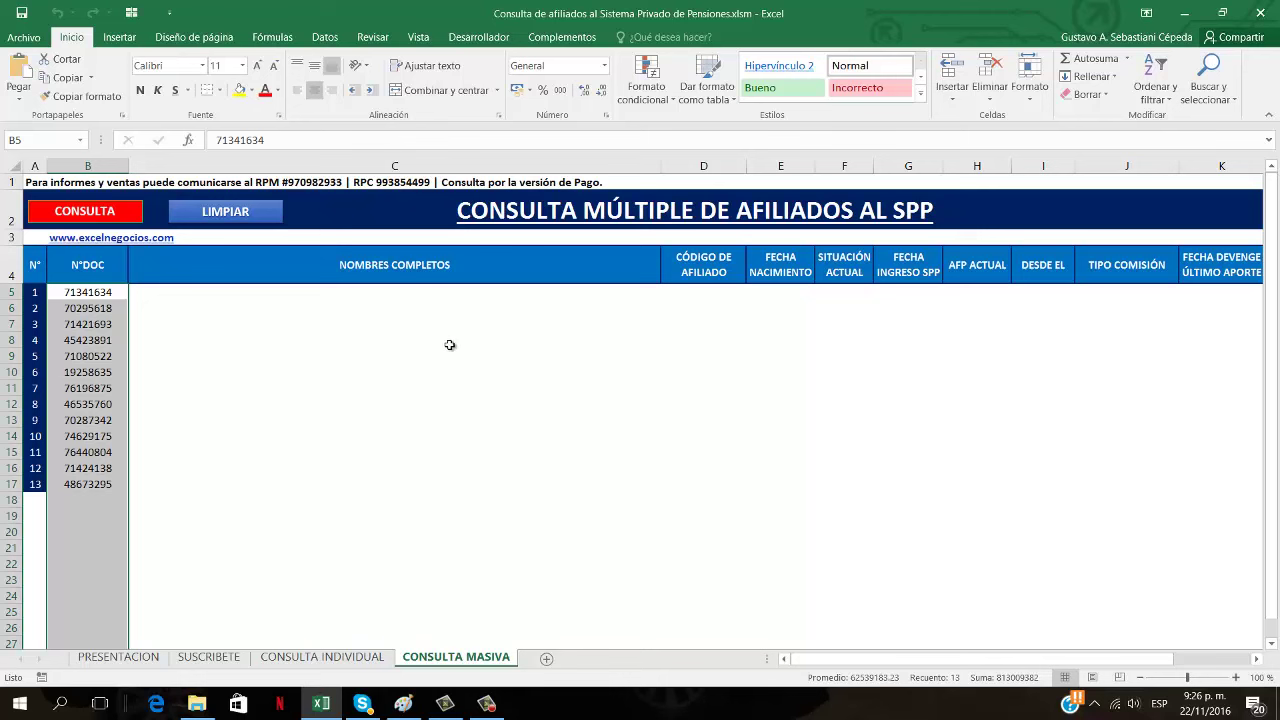
pyautogui.click(450, 345)
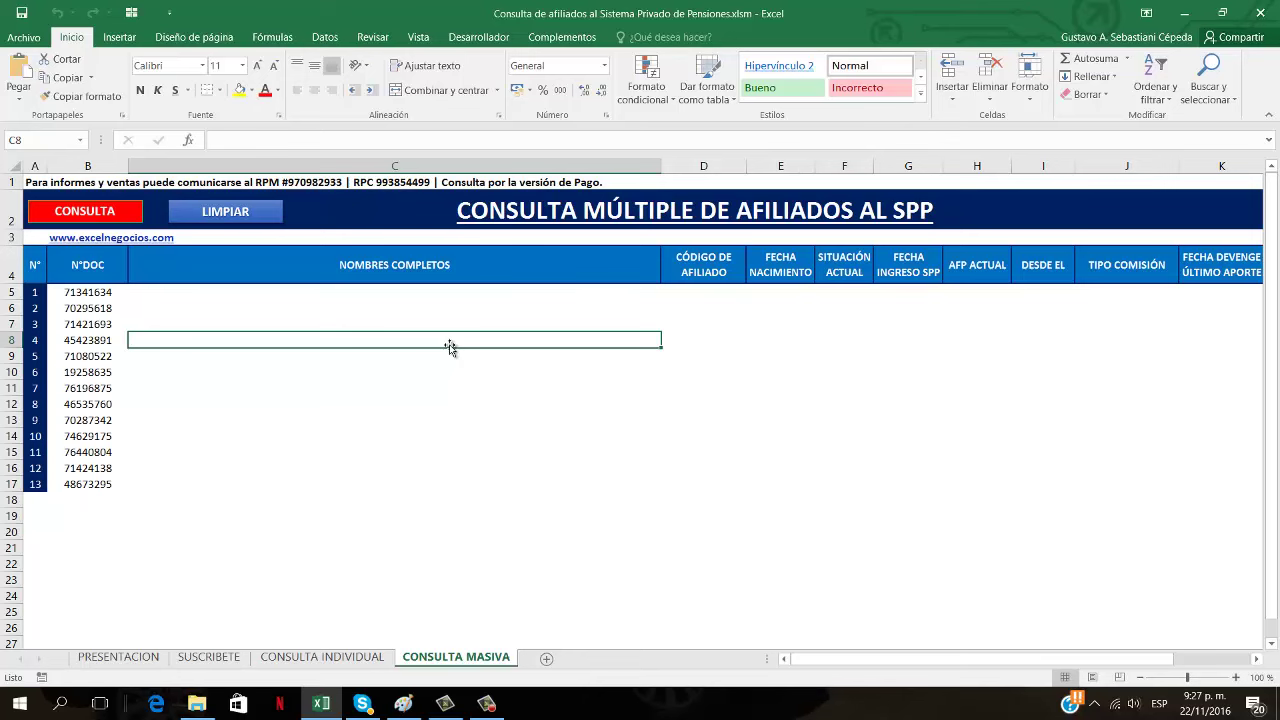
# - Run the CONSULTA lookup for the DNI already in D7 and review the returned affiliate details
pyautogui.click(355, 658)
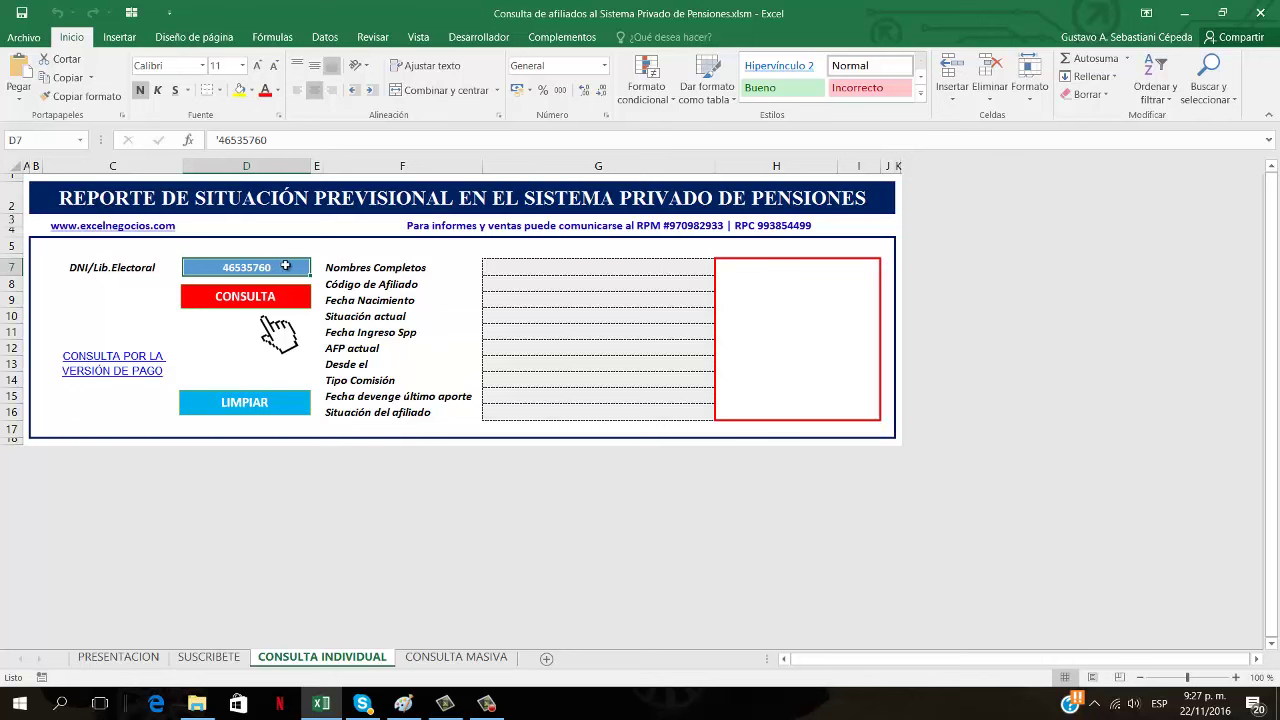
pyautogui.click(428, 286)
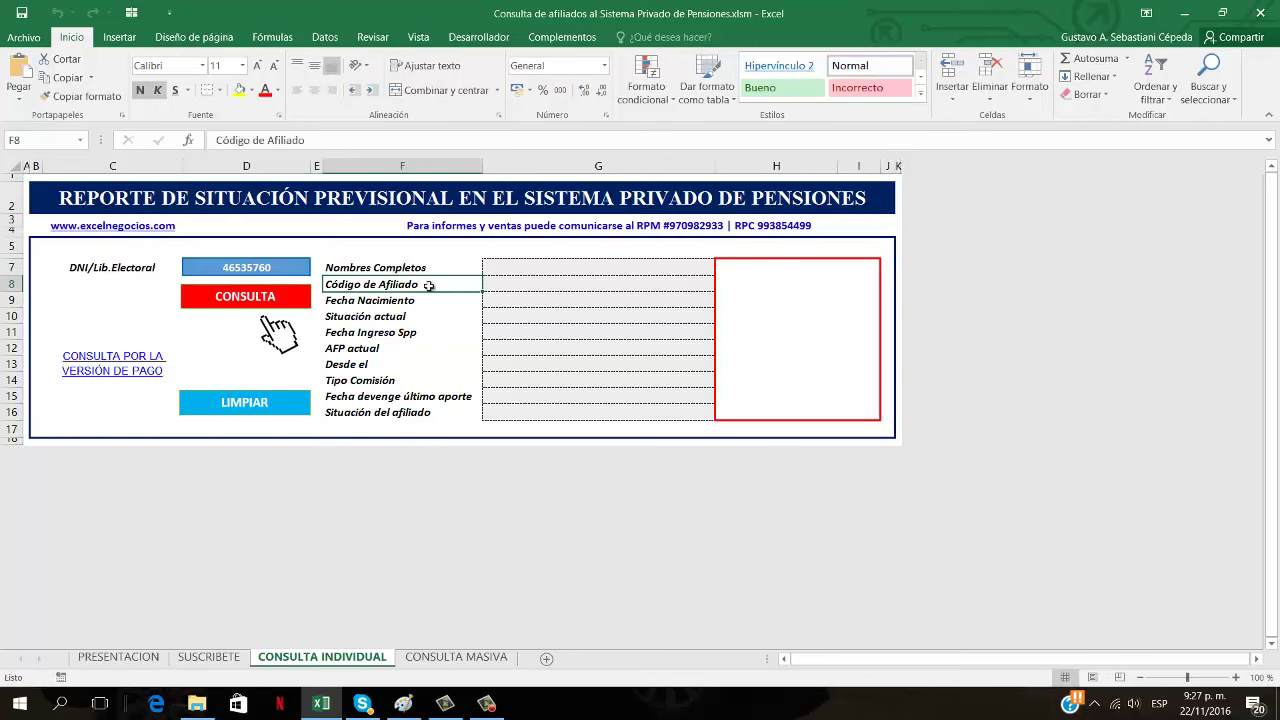
pyautogui.click(222, 296)
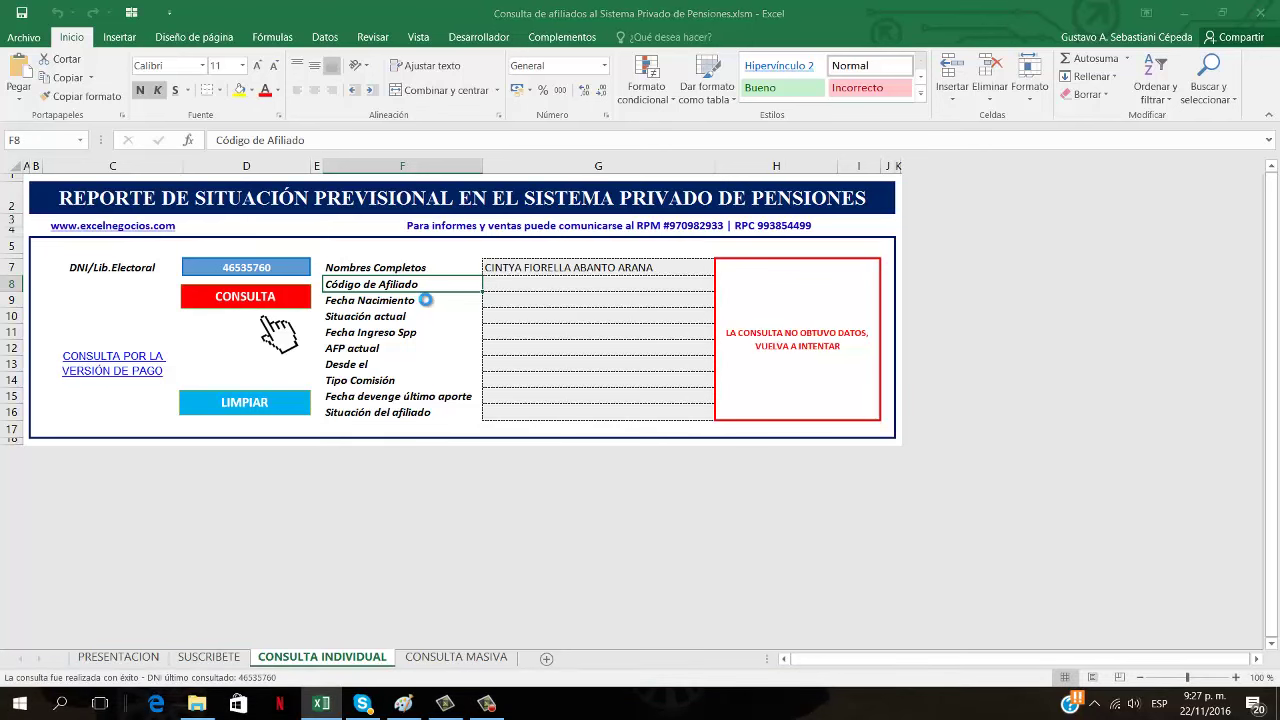
pyautogui.moveTo(569, 267)
pyautogui.mouseDown()
pyautogui.moveTo(572, 291)
pyautogui.moveTo(772, 346)
pyautogui.mouseUp()
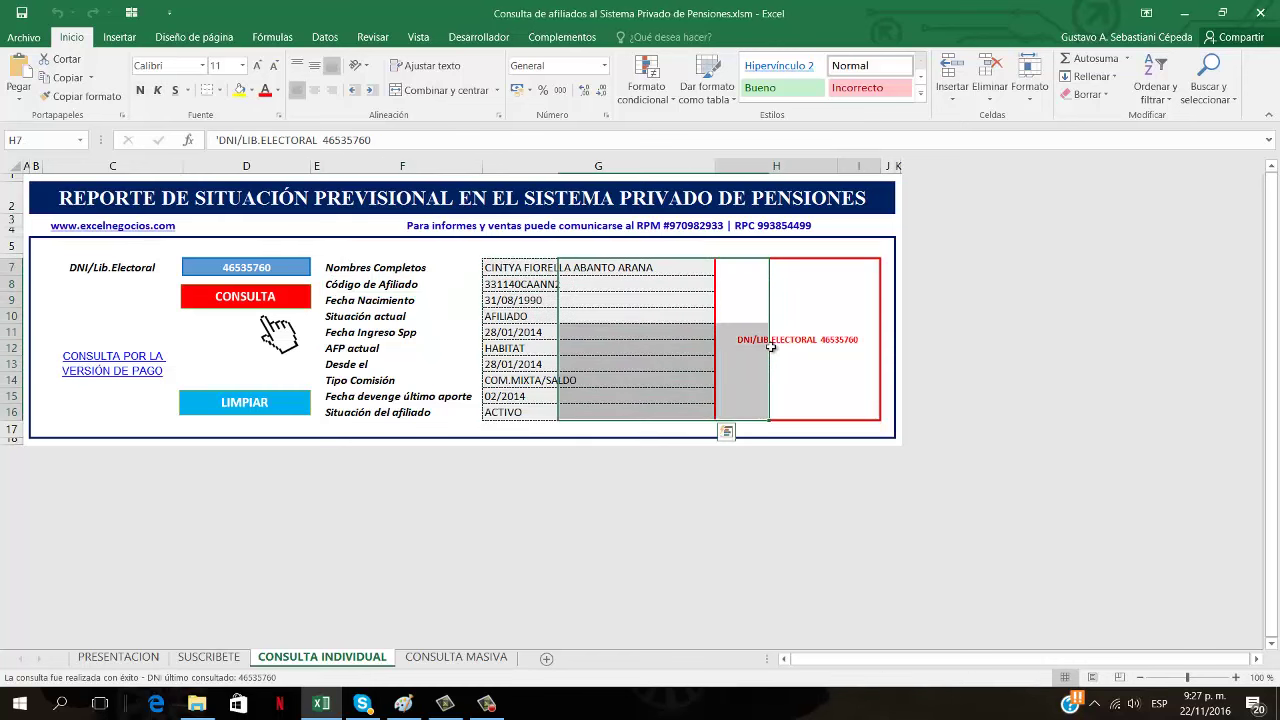
pyautogui.click(585, 316)
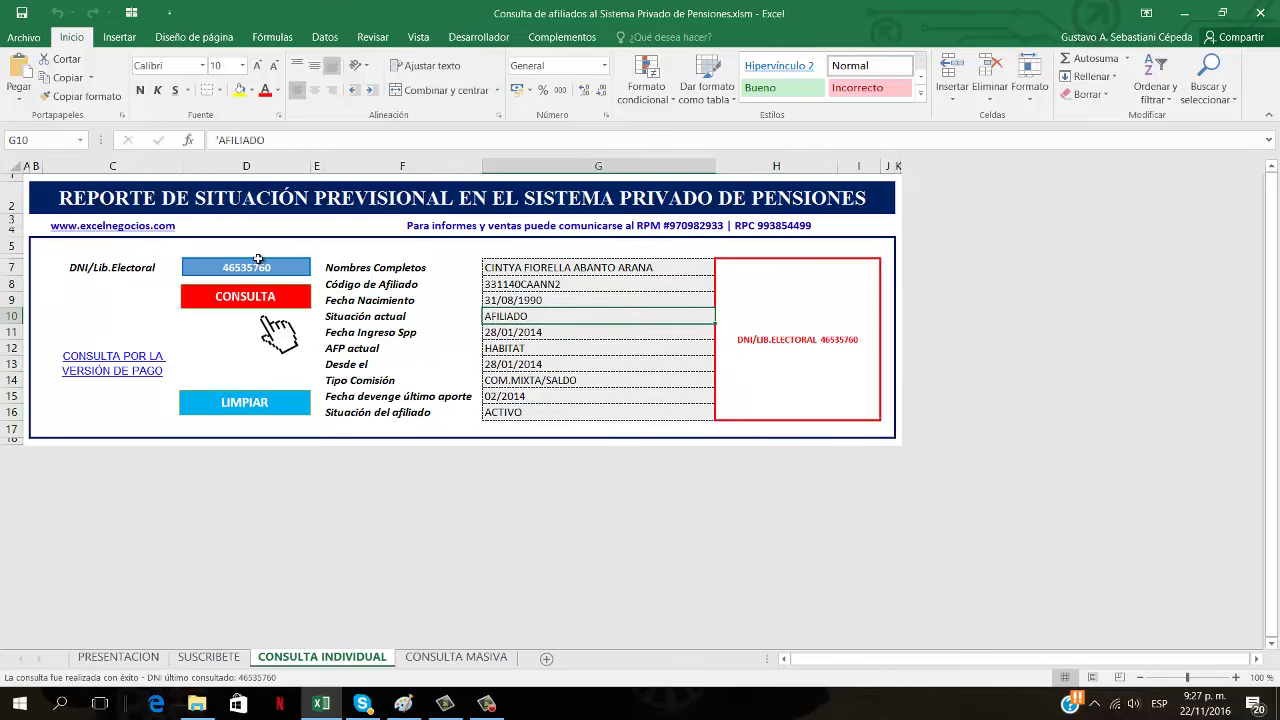
# - Look up a second DNI in D7, check its affiliate code in G8, then return to CONSULTA MASIVA
pyautogui.click(258, 259)
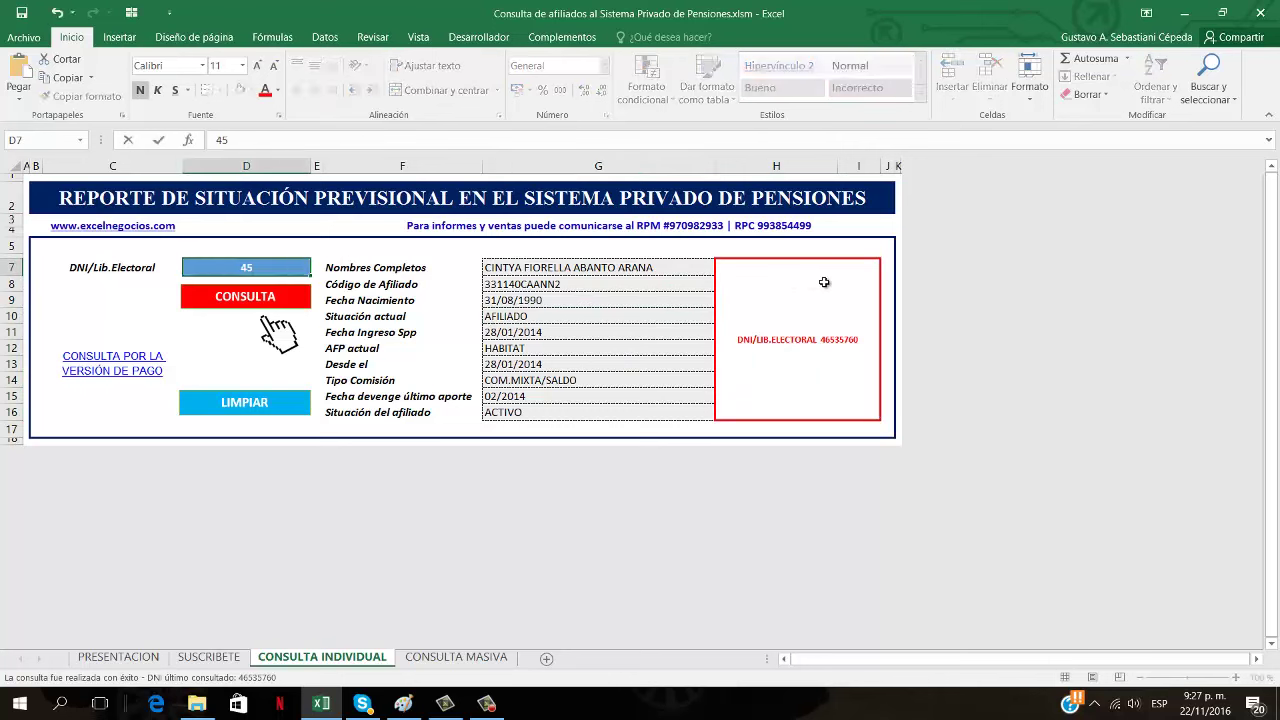
pyautogui.press('Return')
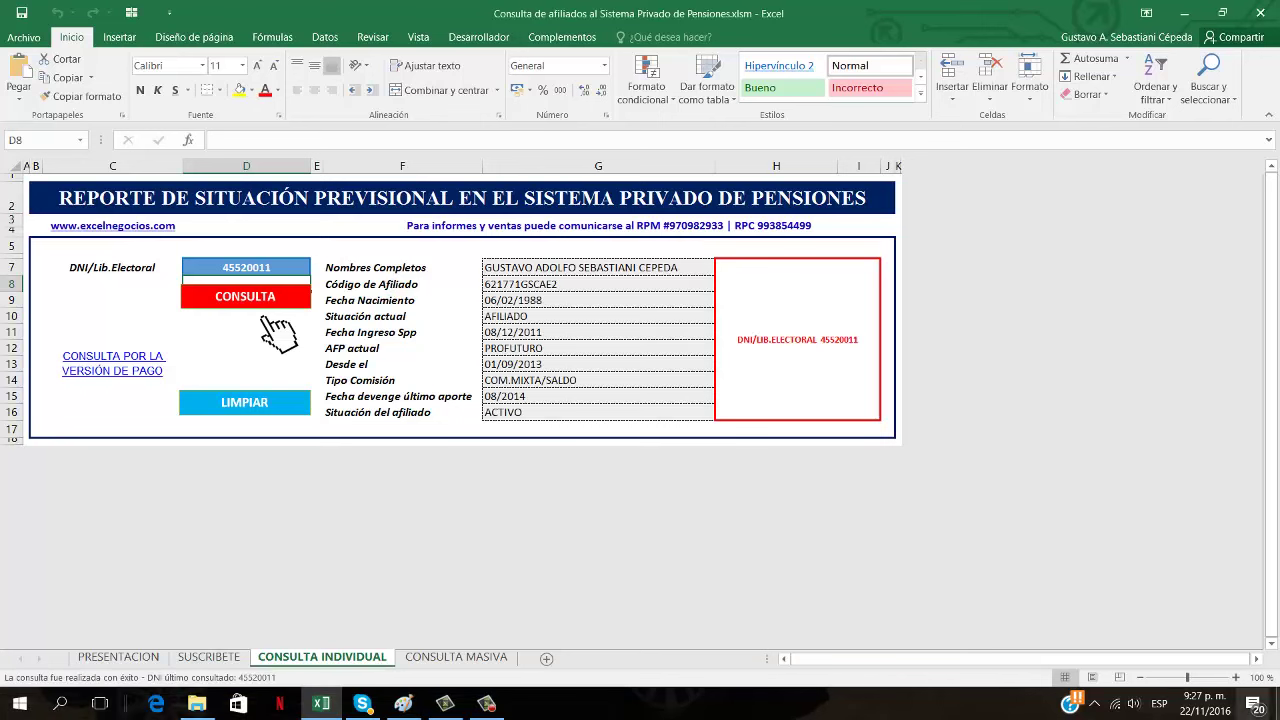
pyautogui.click(1210, 703)
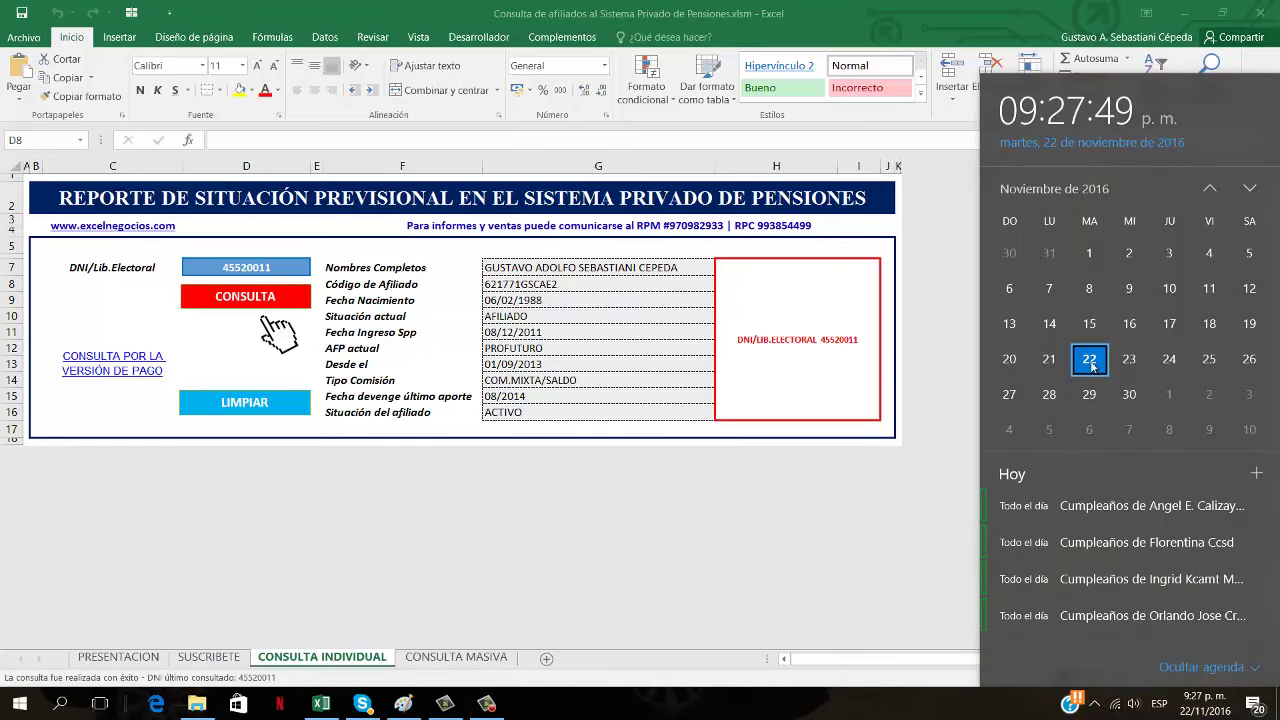
pyautogui.click(407, 304)
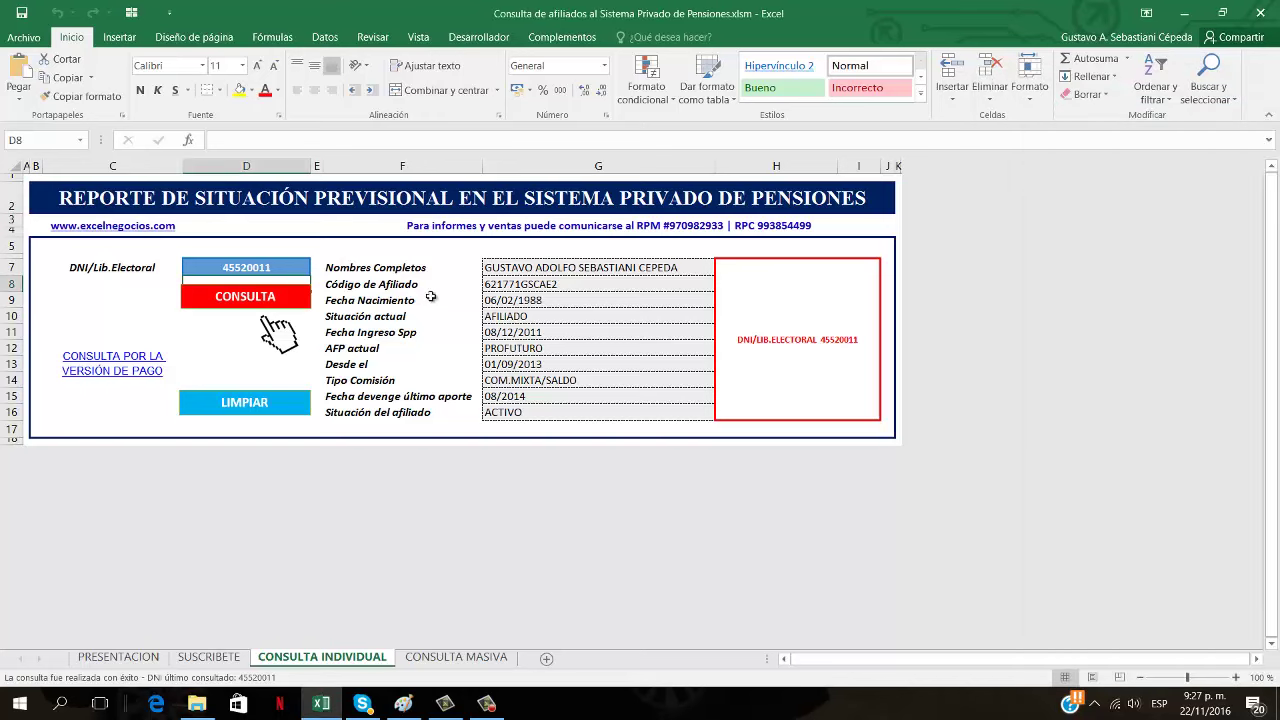
pyautogui.click(568, 289)
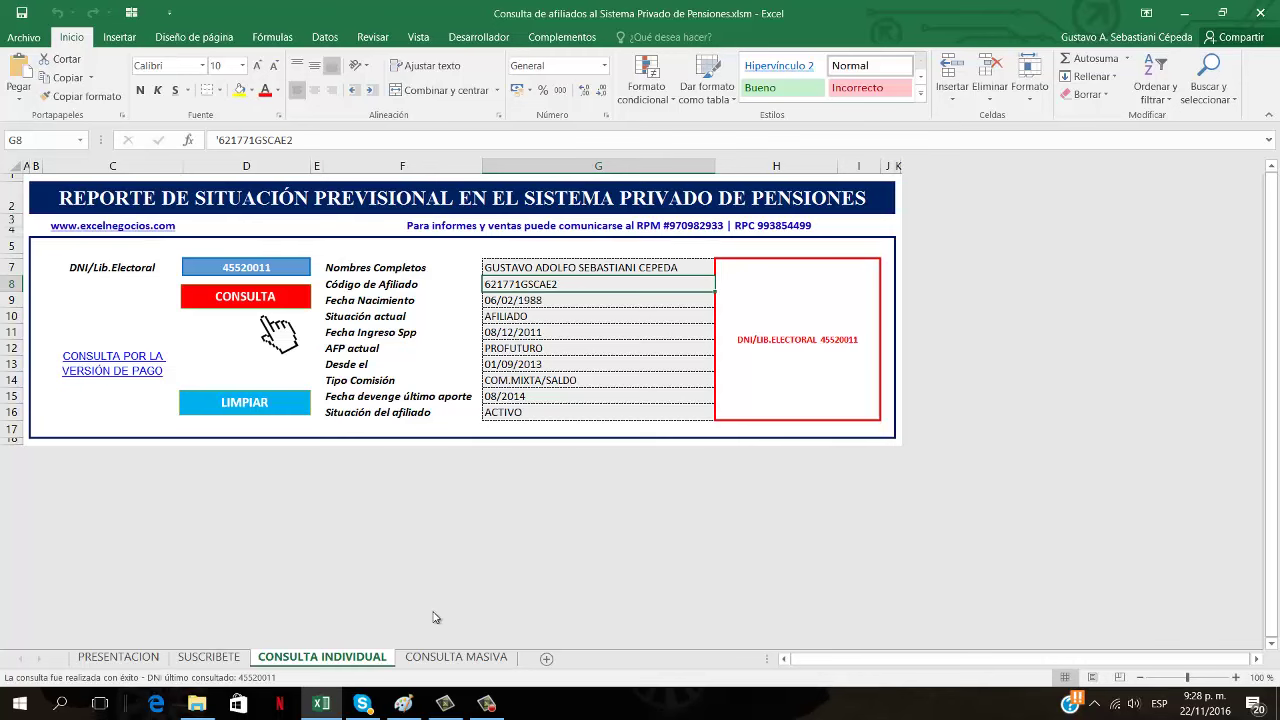
pyautogui.click(459, 658)
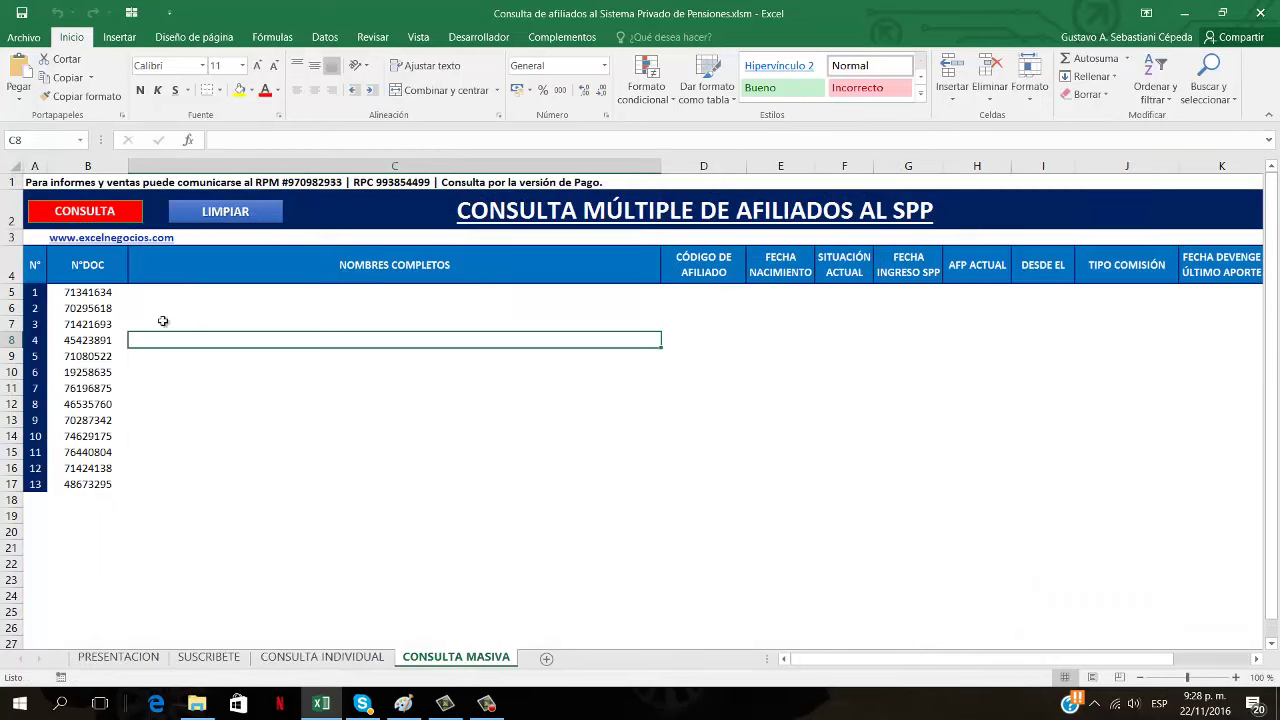
pyautogui.moveTo(100, 292); pyautogui.dragTo(95, 484)
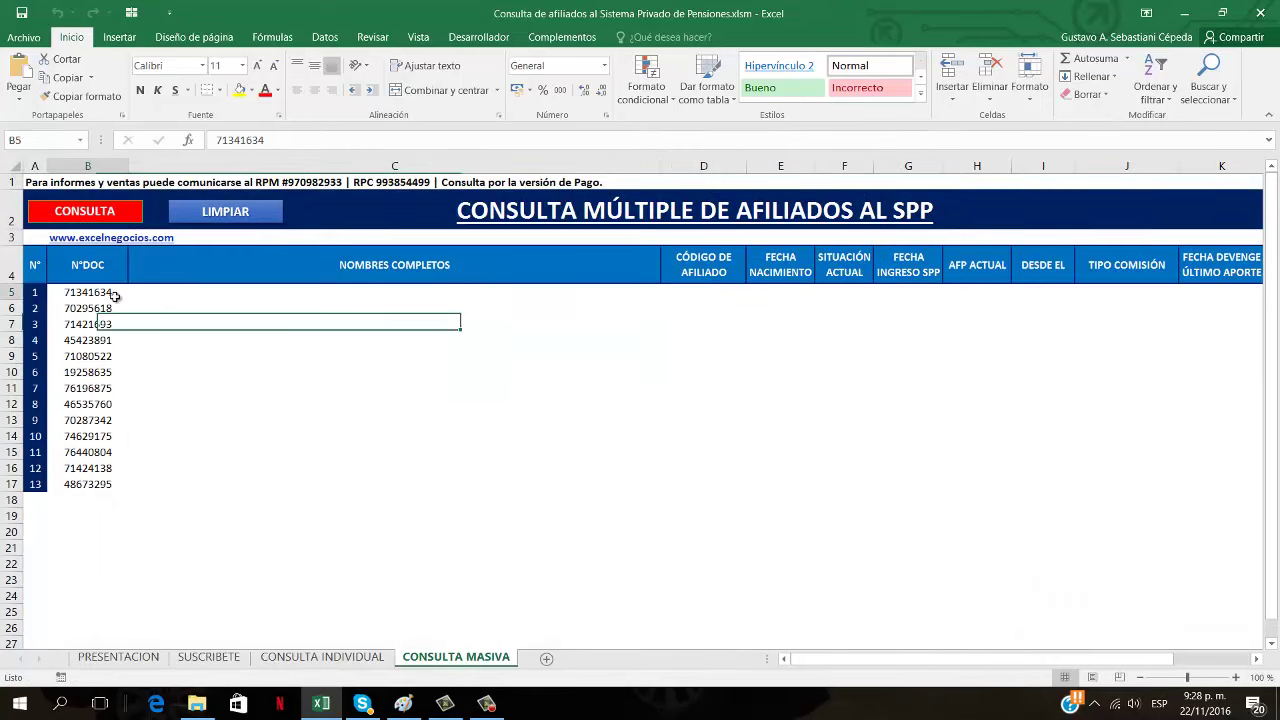
pyautogui.click(30, 484)
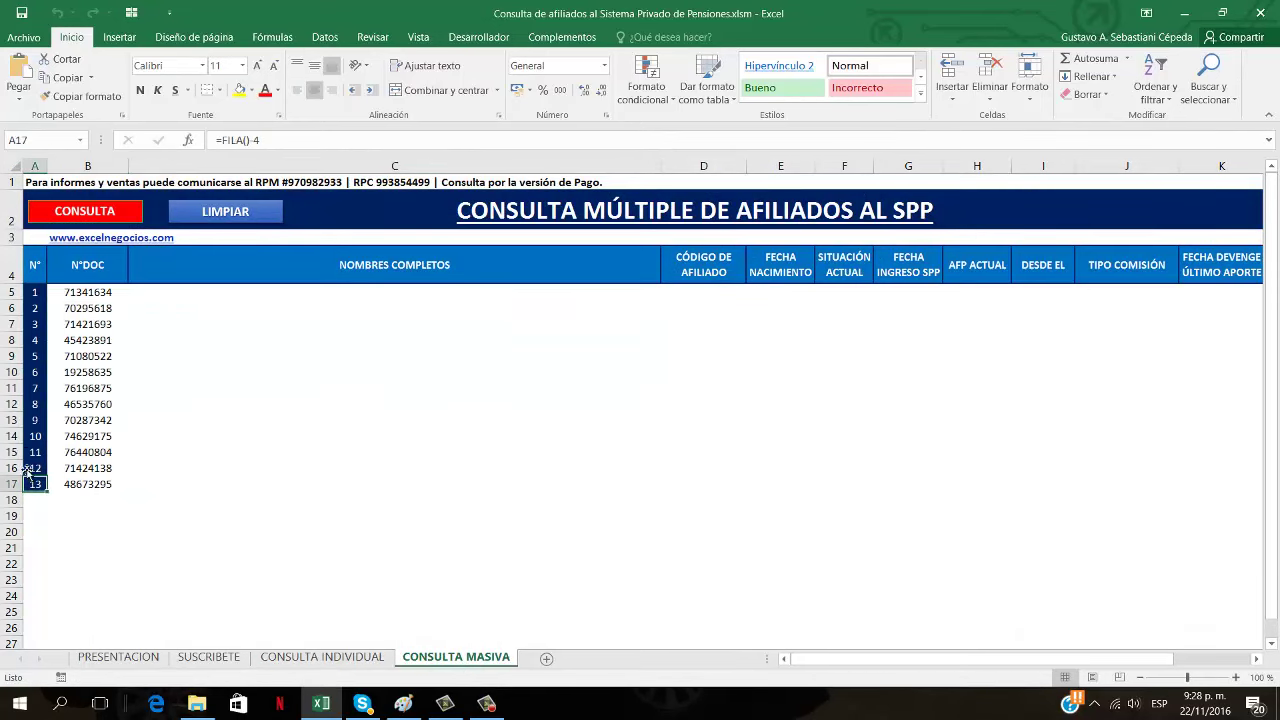
pyautogui.click(85, 292)
pyautogui.click(170, 308)
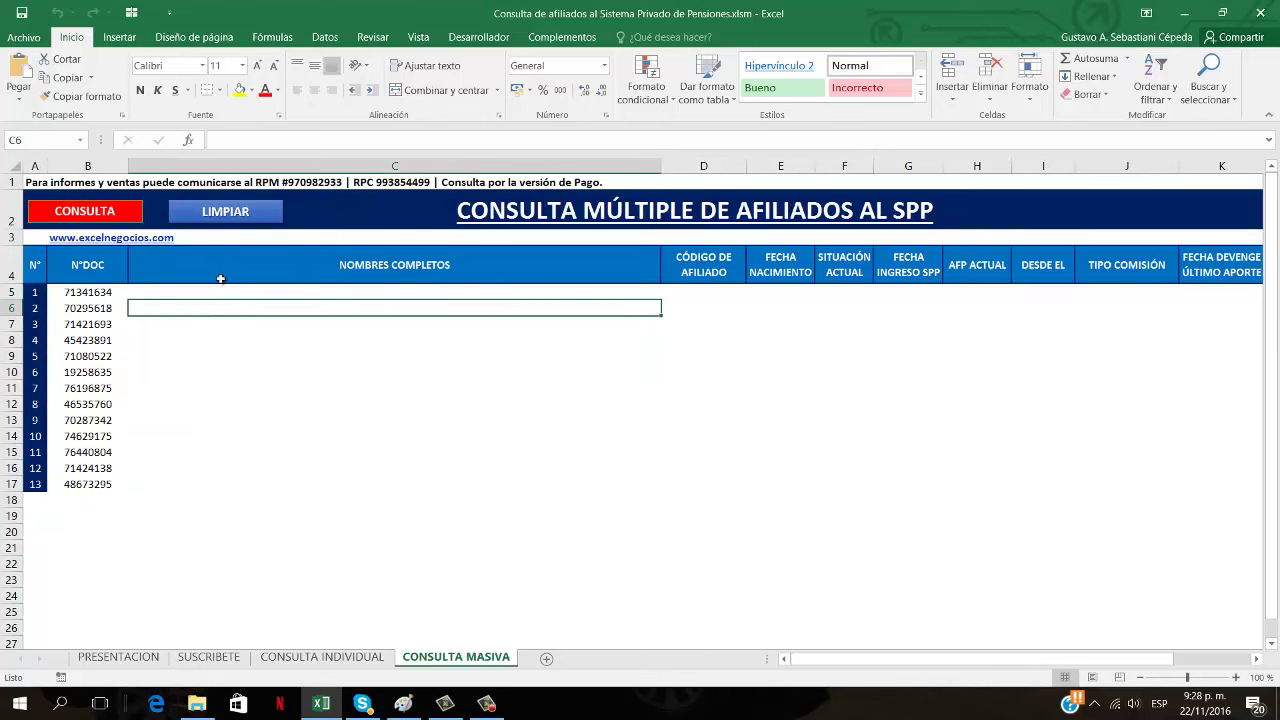
pyautogui.click(106, 216)
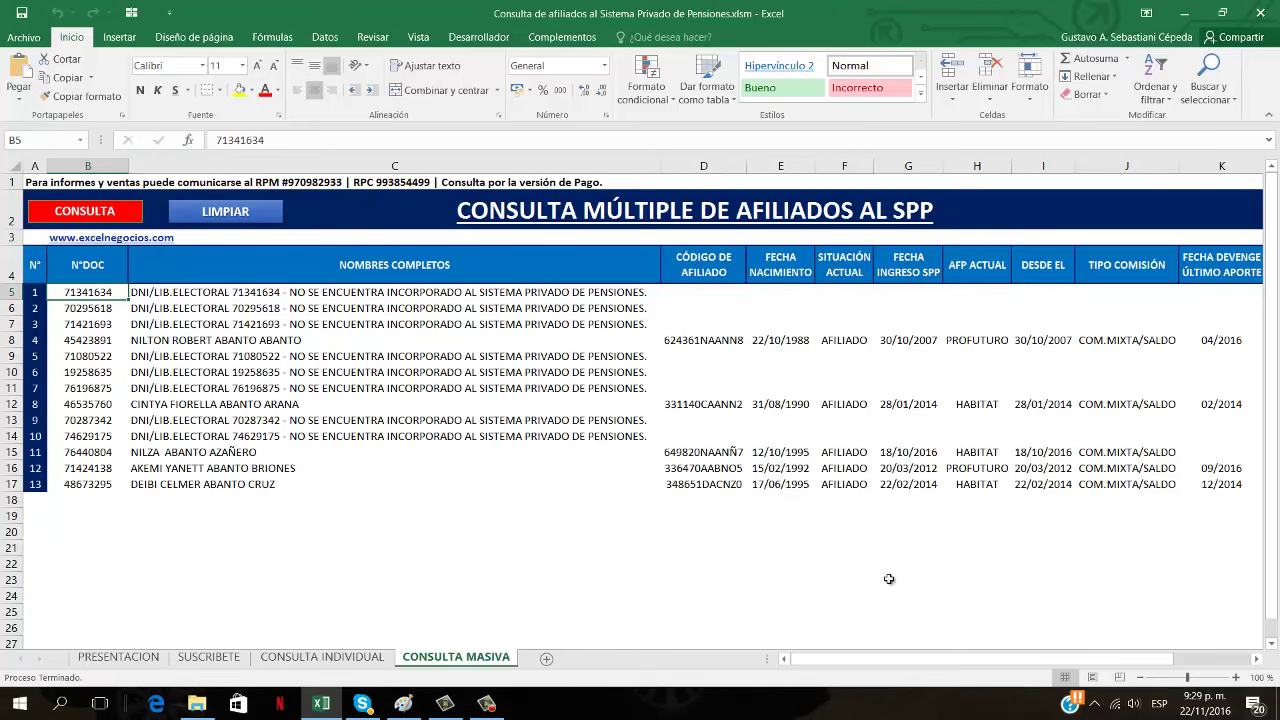
pyautogui.moveTo(966, 657); pyautogui.dragTo(1081, 621)
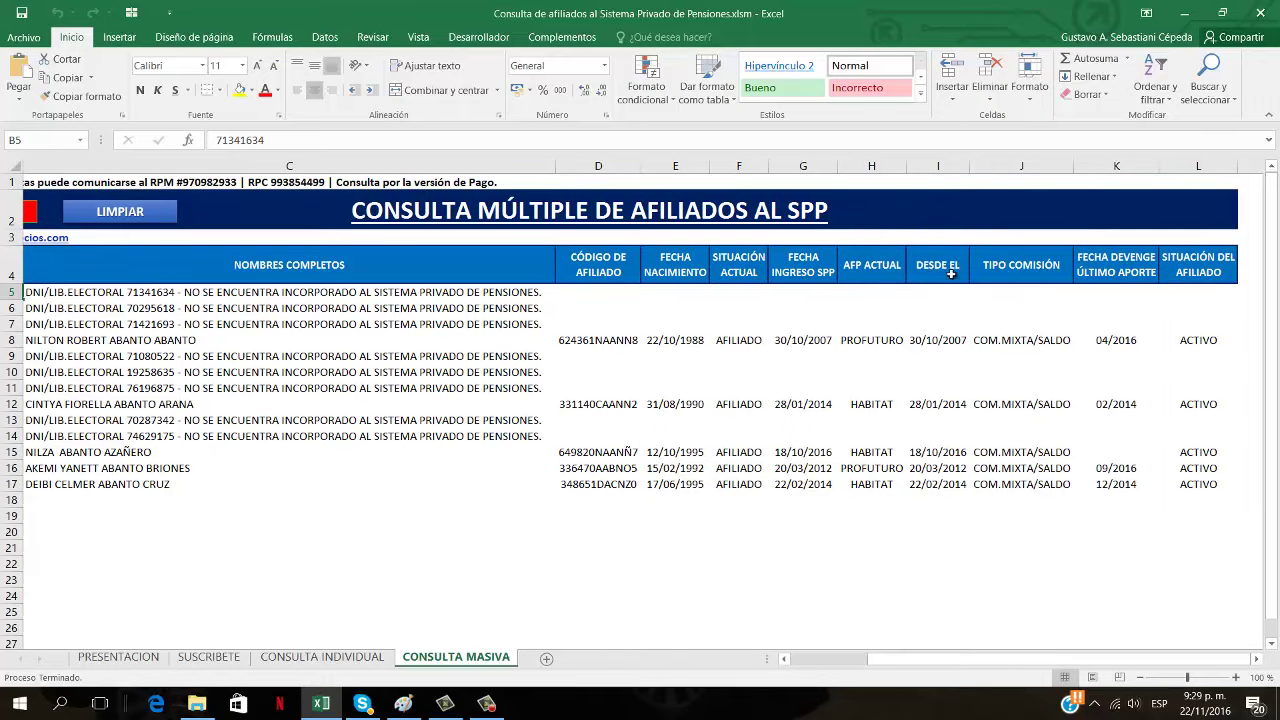
pyautogui.moveTo(937, 272); pyautogui.dragTo(945, 482)
pyautogui.moveTo(1021, 266); pyautogui.dragTo(1025, 485)
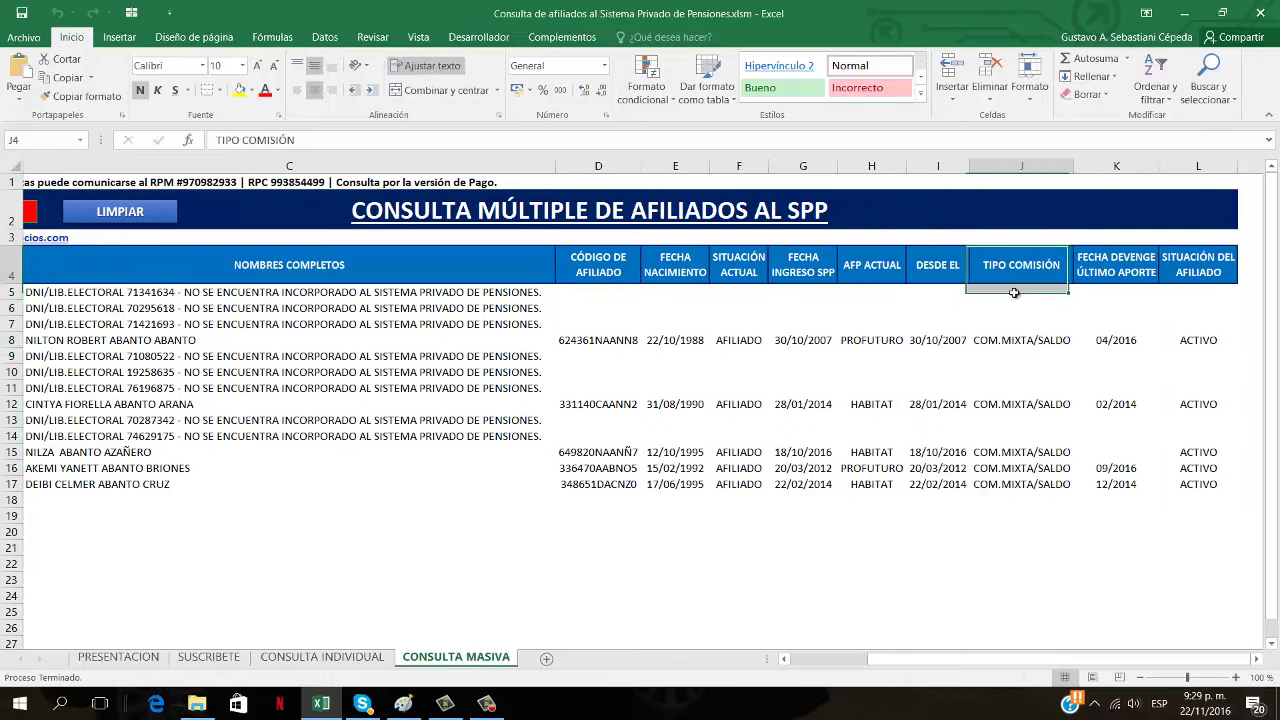
pyautogui.moveTo(1116, 285); pyautogui.dragTo(1124, 486)
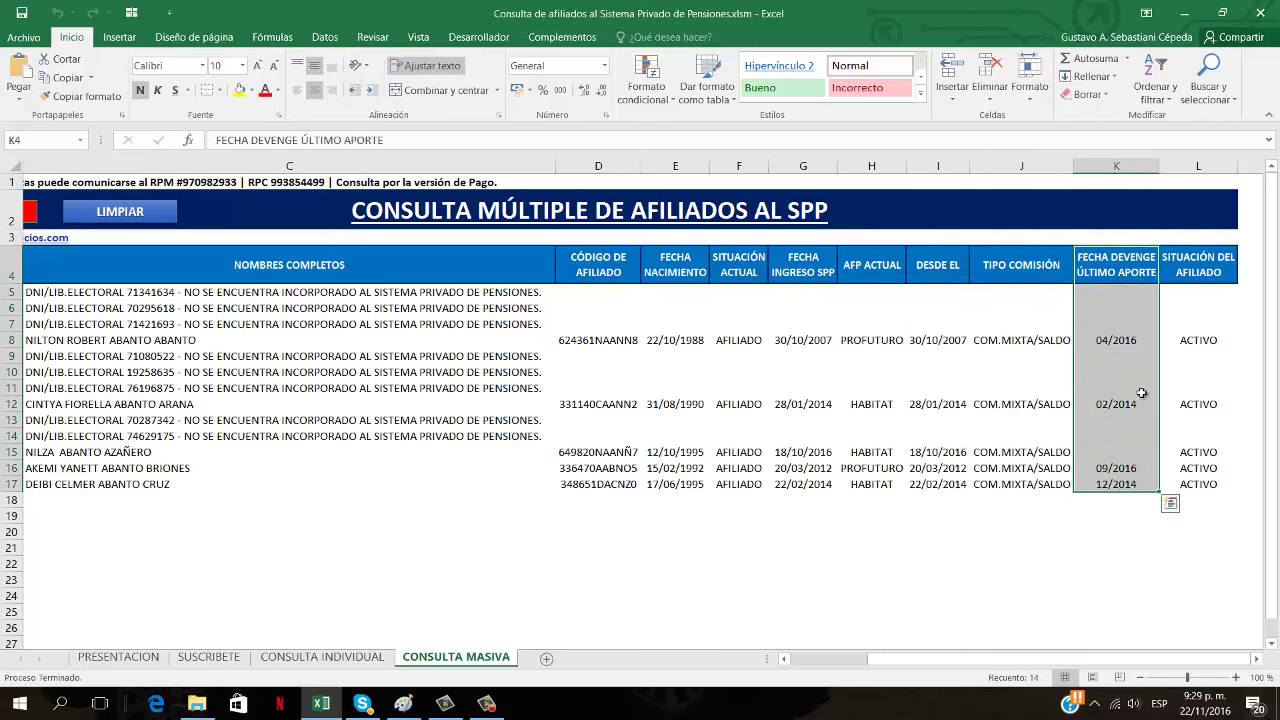
pyautogui.moveTo(1216, 272); pyautogui.dragTo(1219, 495)
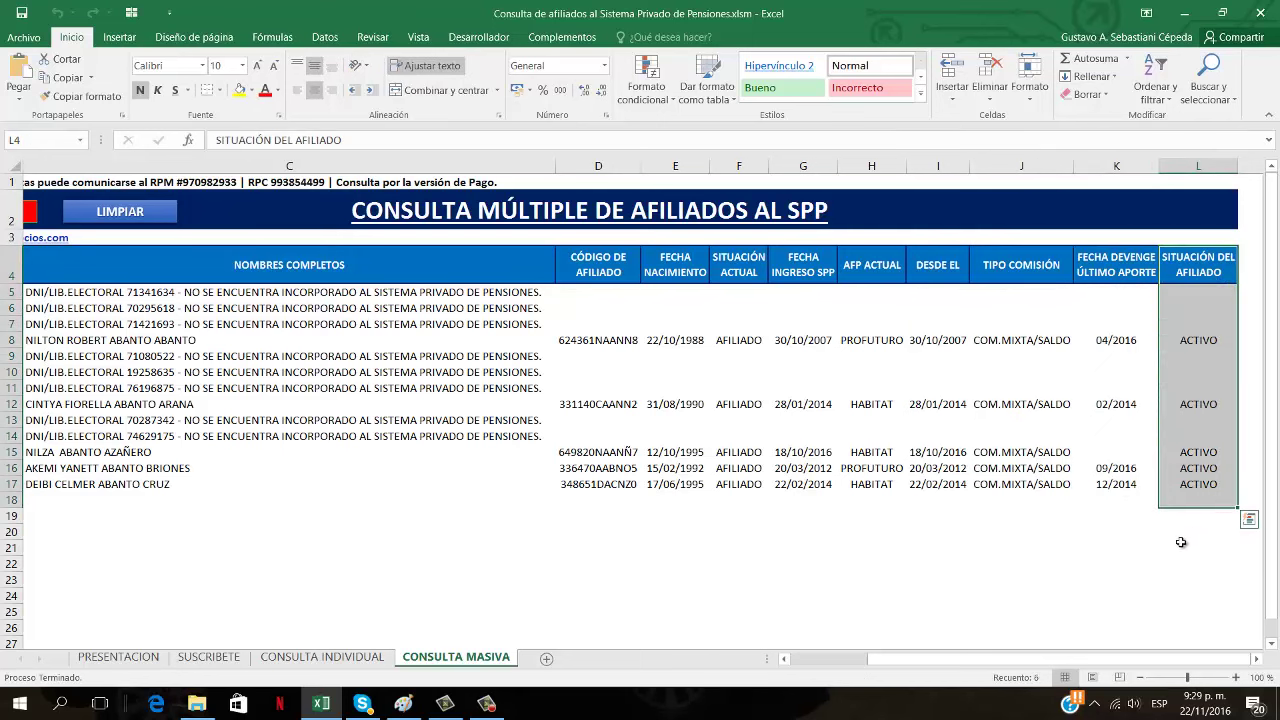
pyautogui.click(1183, 545)
pyautogui.moveTo(1180, 662); pyautogui.dragTo(988, 656)
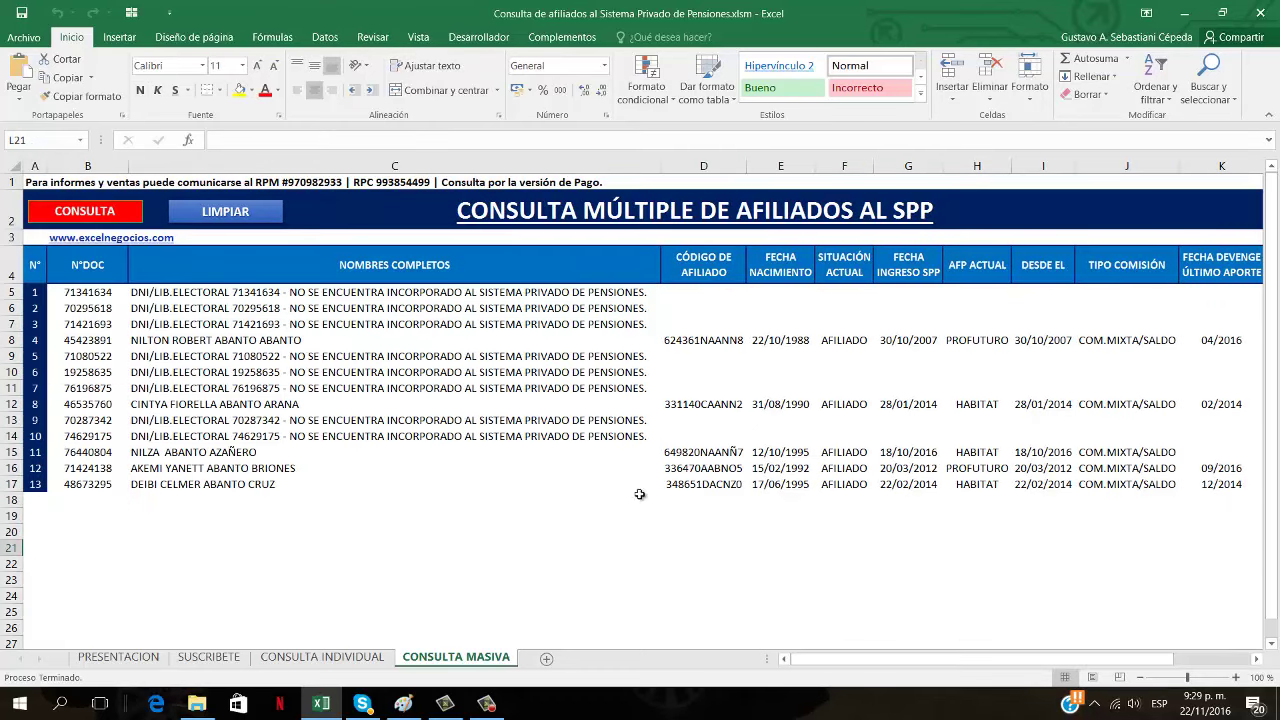
pyautogui.moveTo(103, 296); pyautogui.dragTo(484, 326)
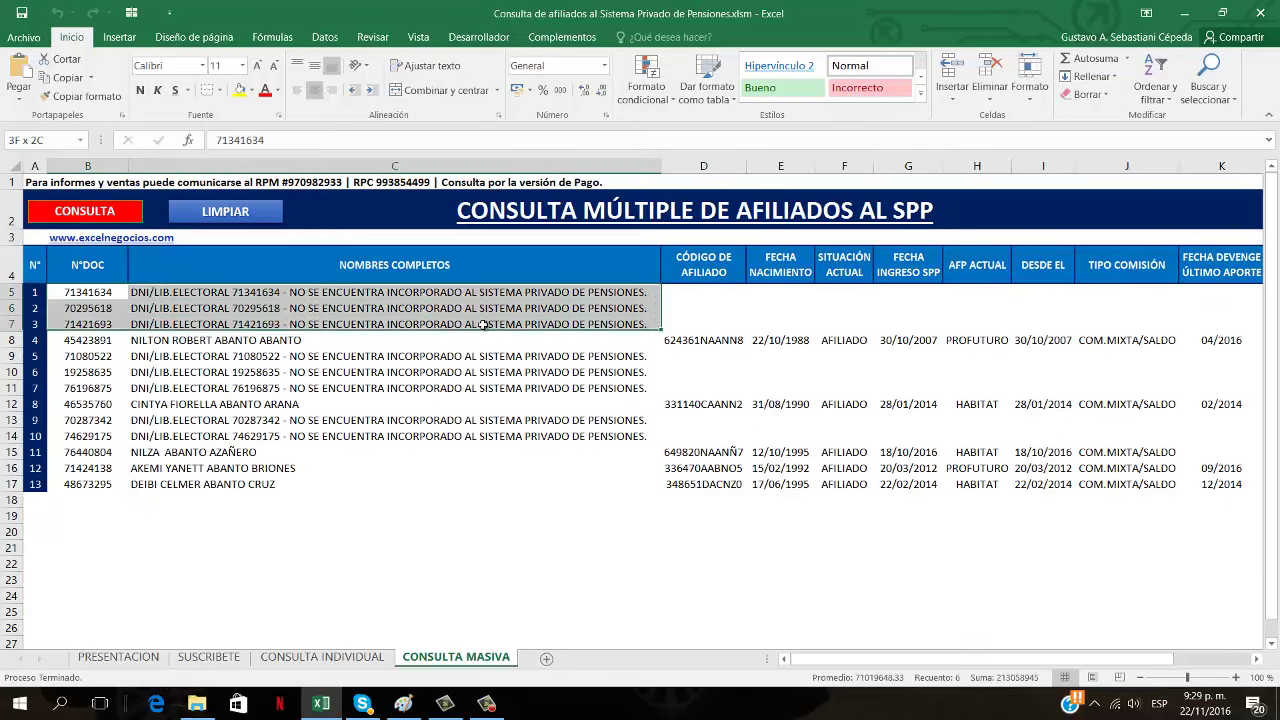
pyautogui.keyDown('ctrl'); pyautogui.moveTo(98, 359); pyautogui.dragTo(438, 387); pyautogui.keyUp('ctrl')
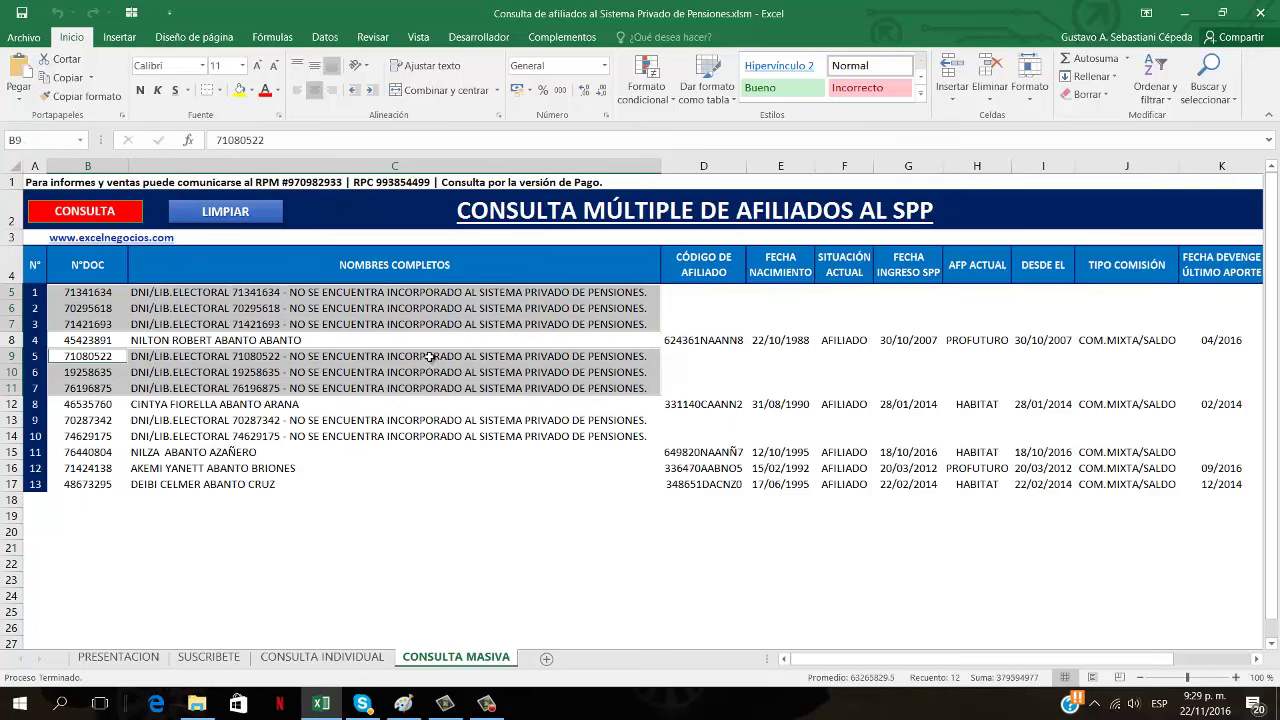
pyautogui.click(431, 355)
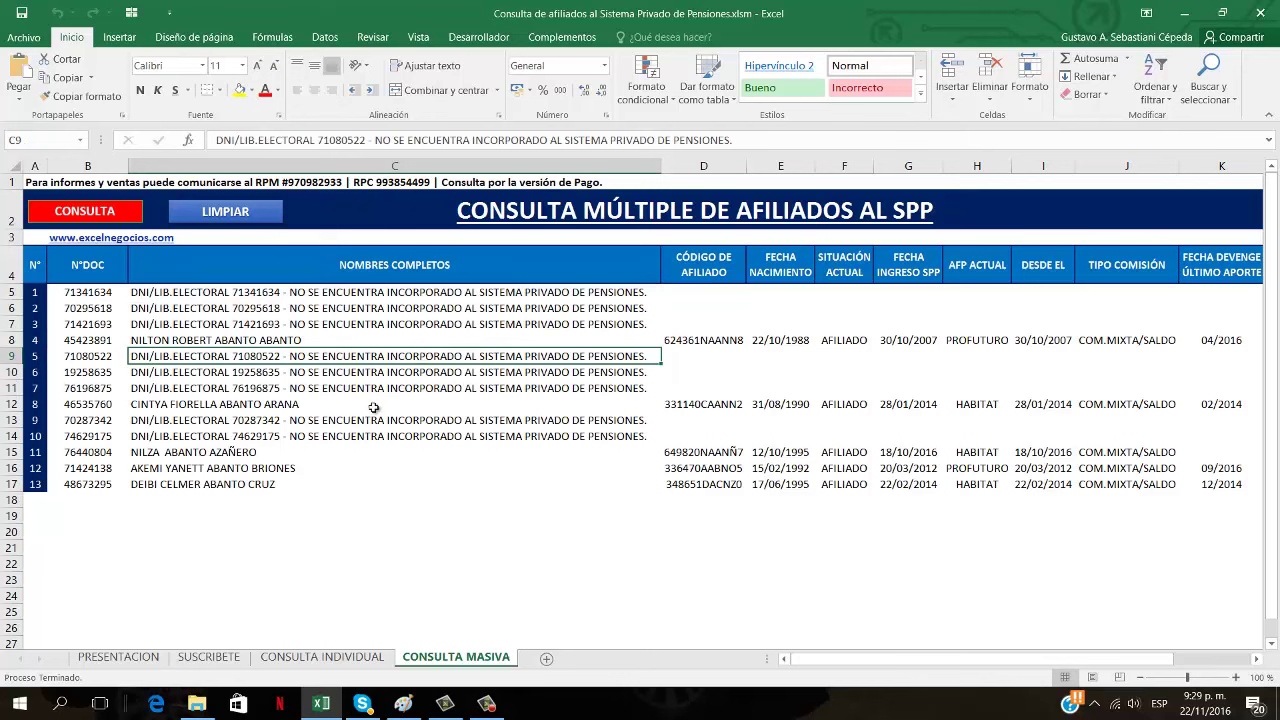
pyautogui.moveTo(150, 340); pyautogui.dragTo(1236, 340)
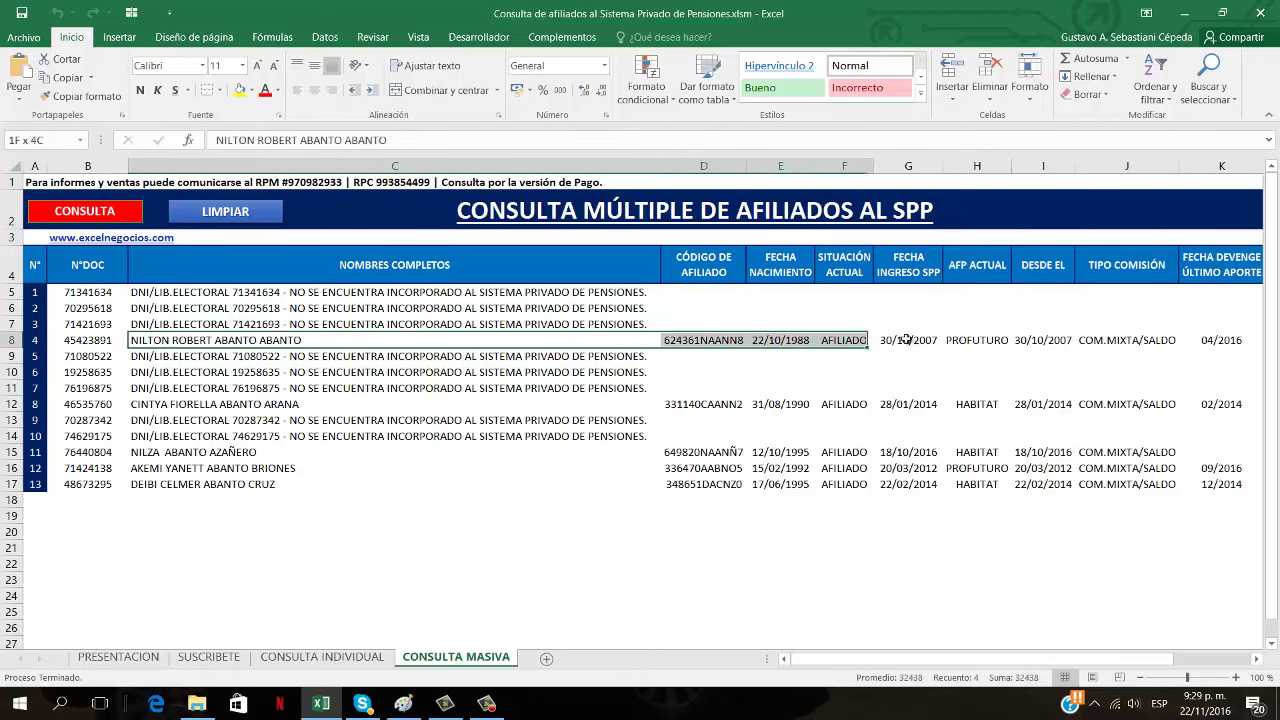
pyautogui.click(300, 405)
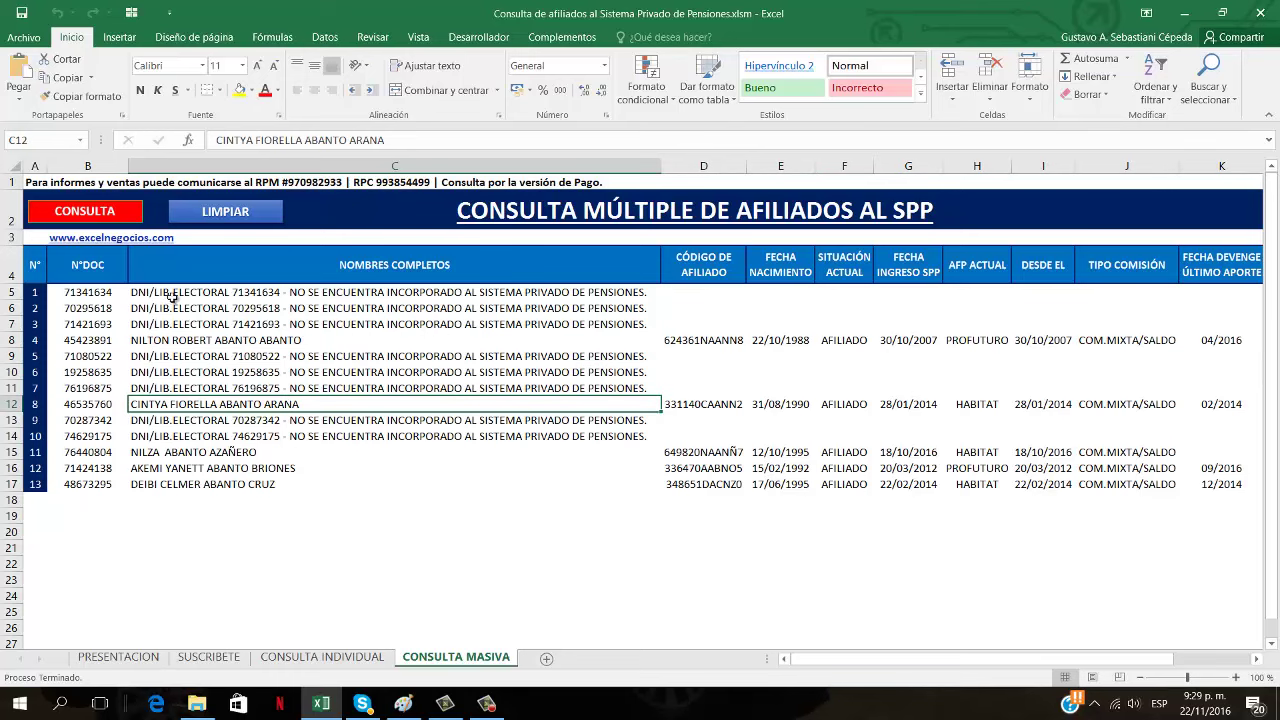
pyautogui.moveTo(170, 293); pyautogui.dragTo(744, 518)
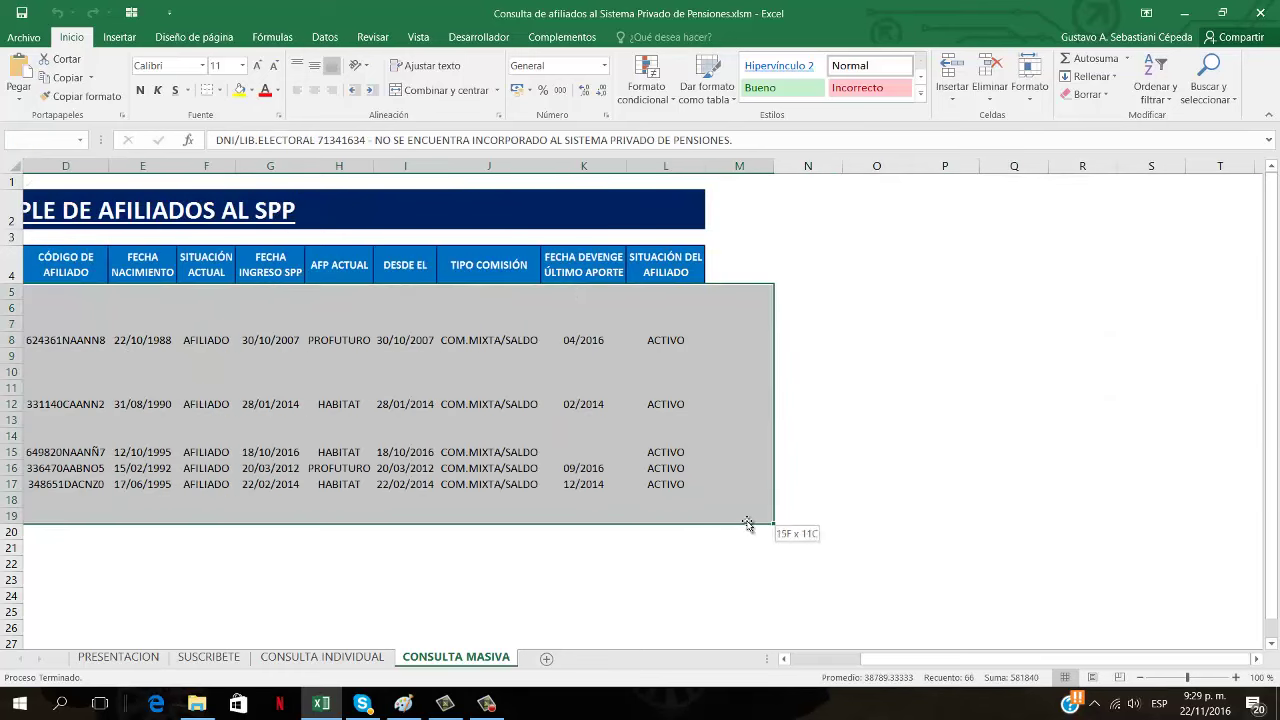
# - Clear the old results and add two centered DNIs in B18 and B19, keeping leading zeros
pyautogui.press('Delete')
pyautogui.click(406, 529)
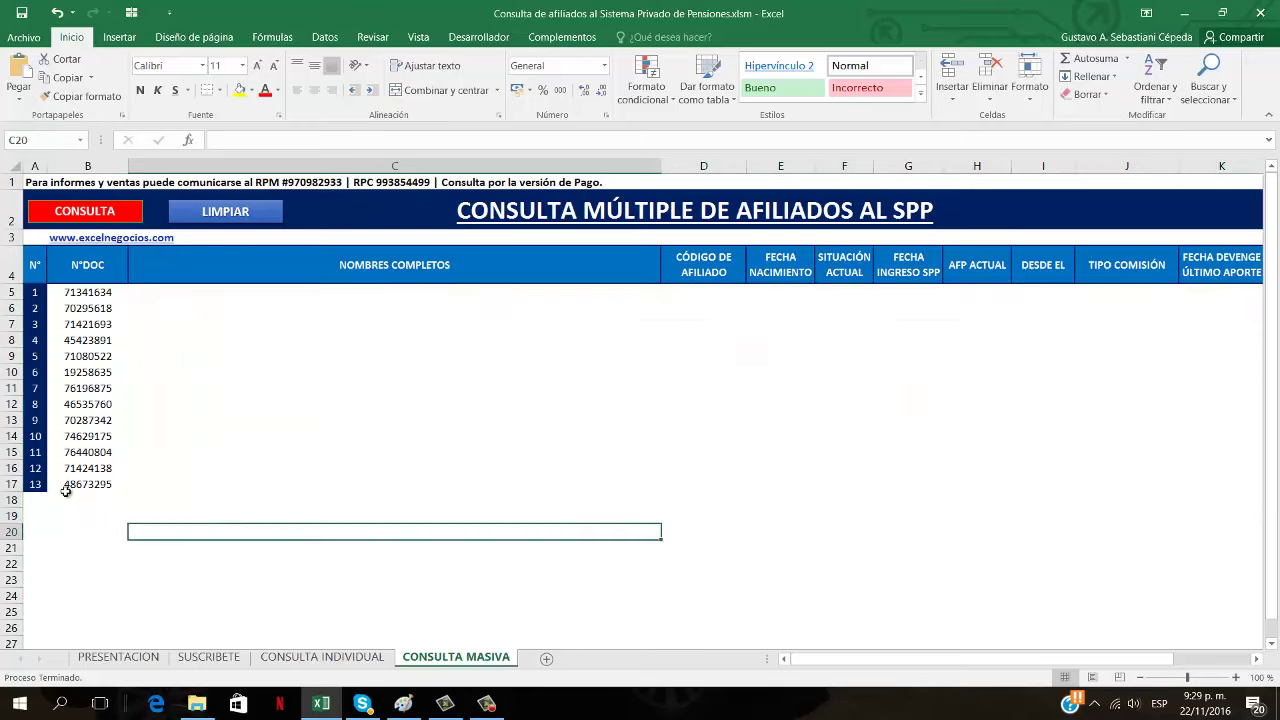
pyautogui.click(83, 496)
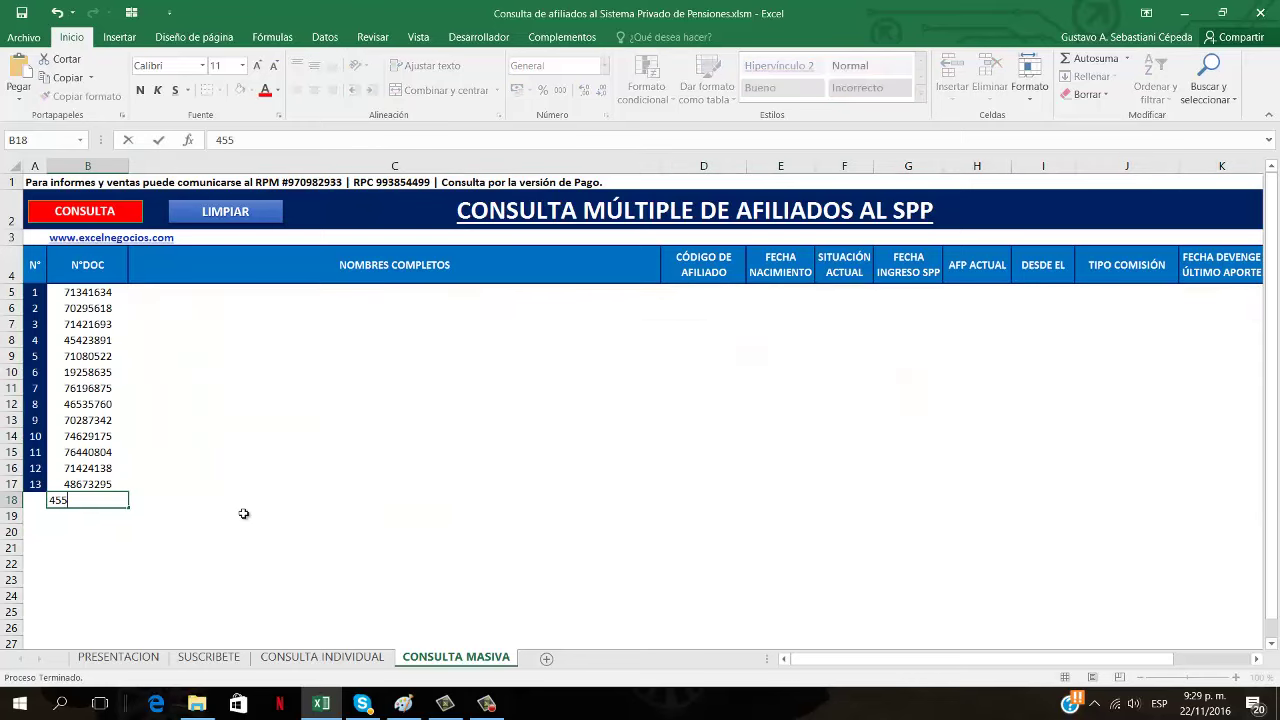
pyautogui.press('Return')
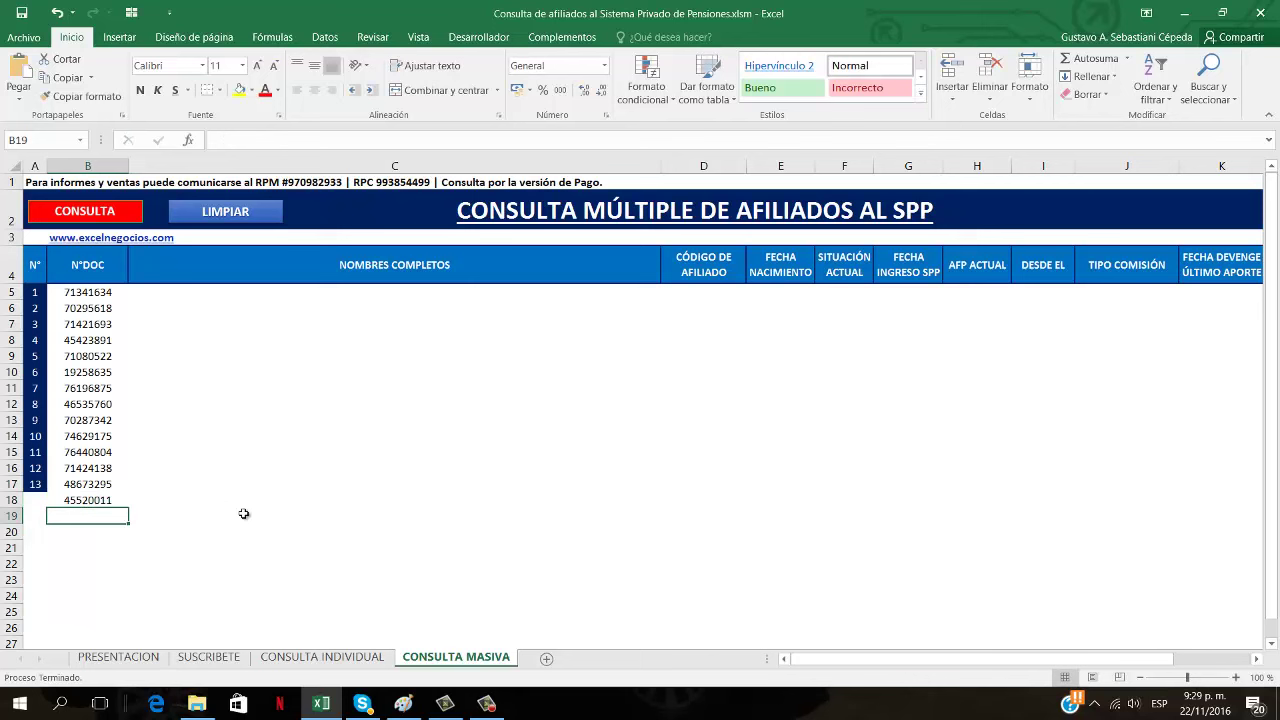
pyautogui.write('0')
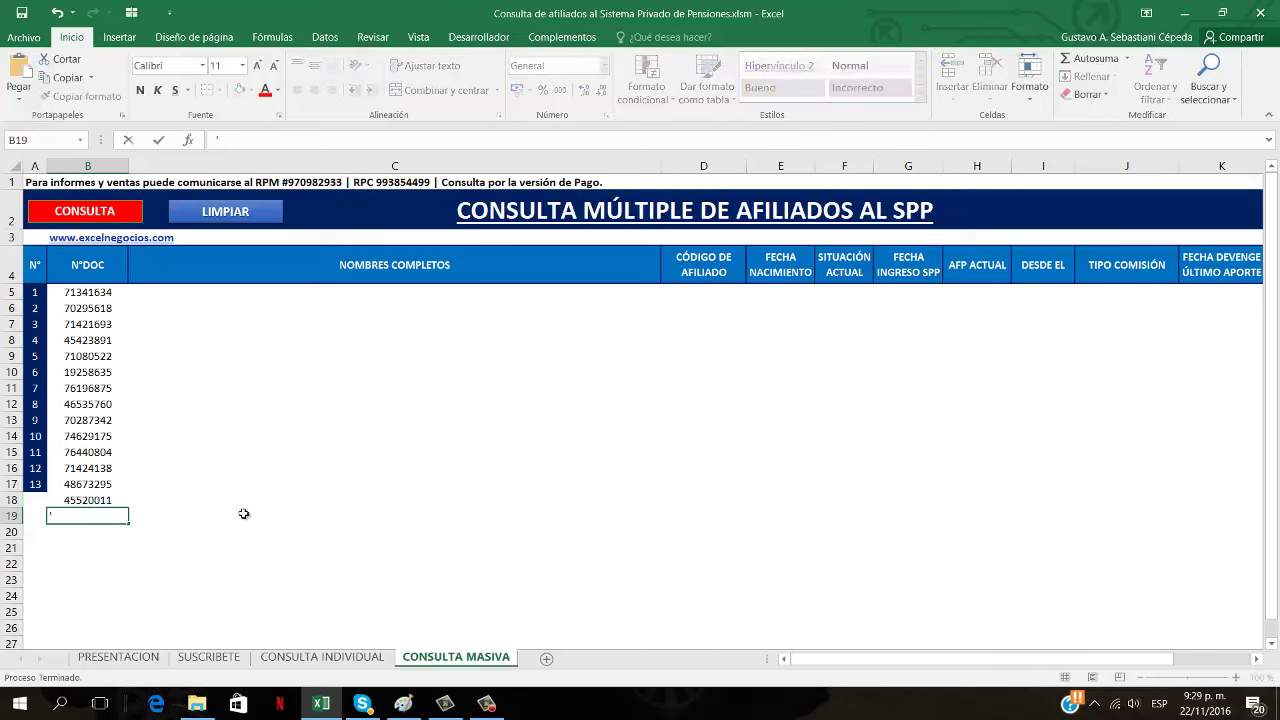
pyautogui.write('0000')
pyautogui.press('Return')
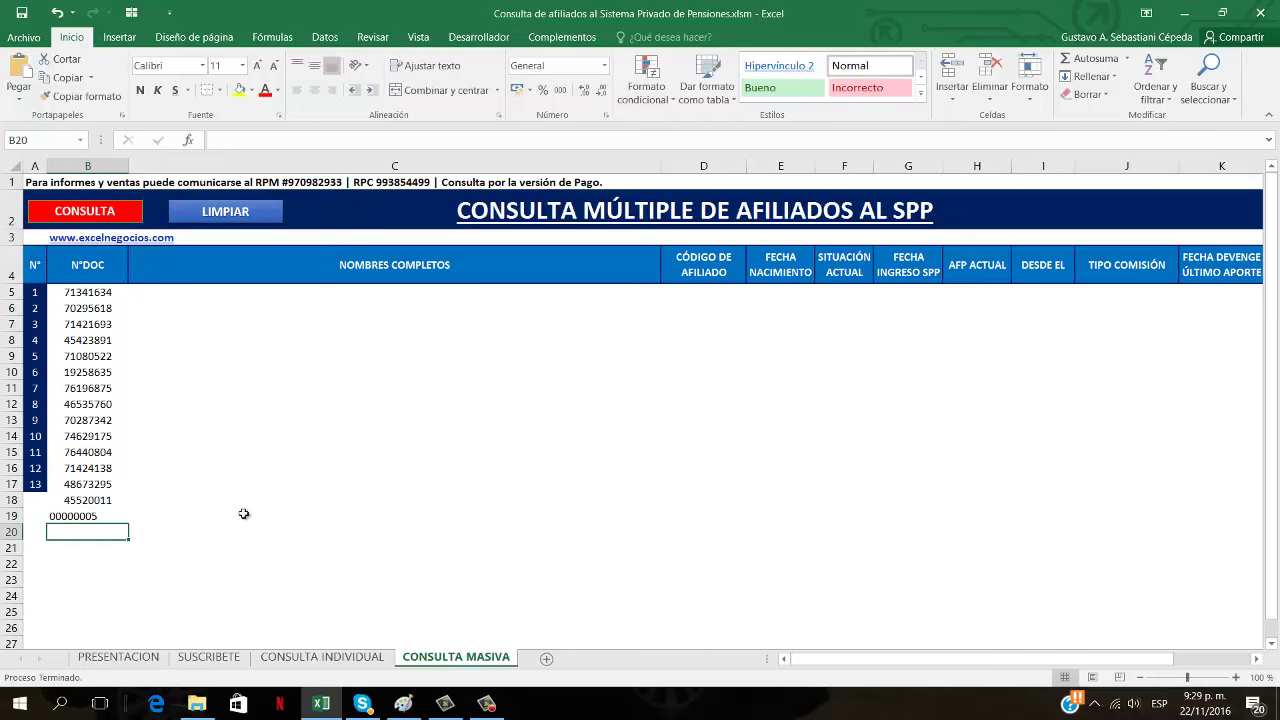
pyautogui.click(84, 514)
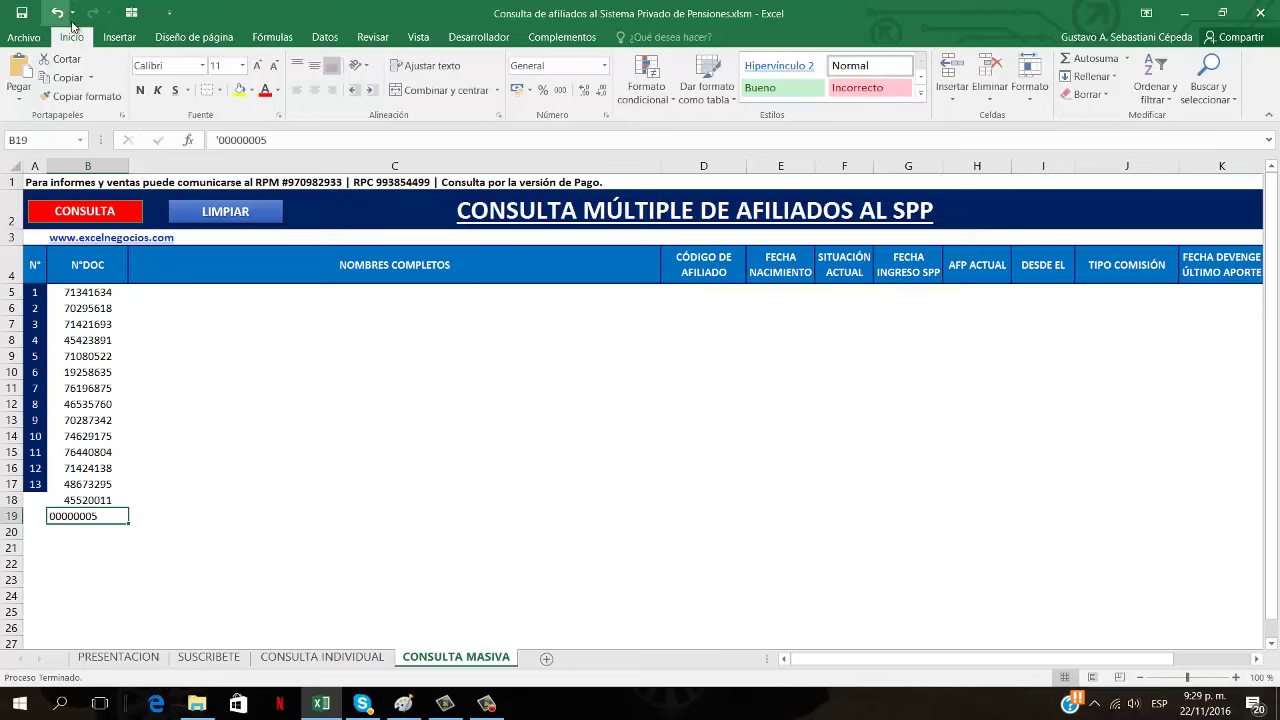
pyautogui.click(314, 89)
# - Rerun the bulk query; entries 1–13 refill while the two new rows stay empty at the limit
pyautogui.click(297, 465)
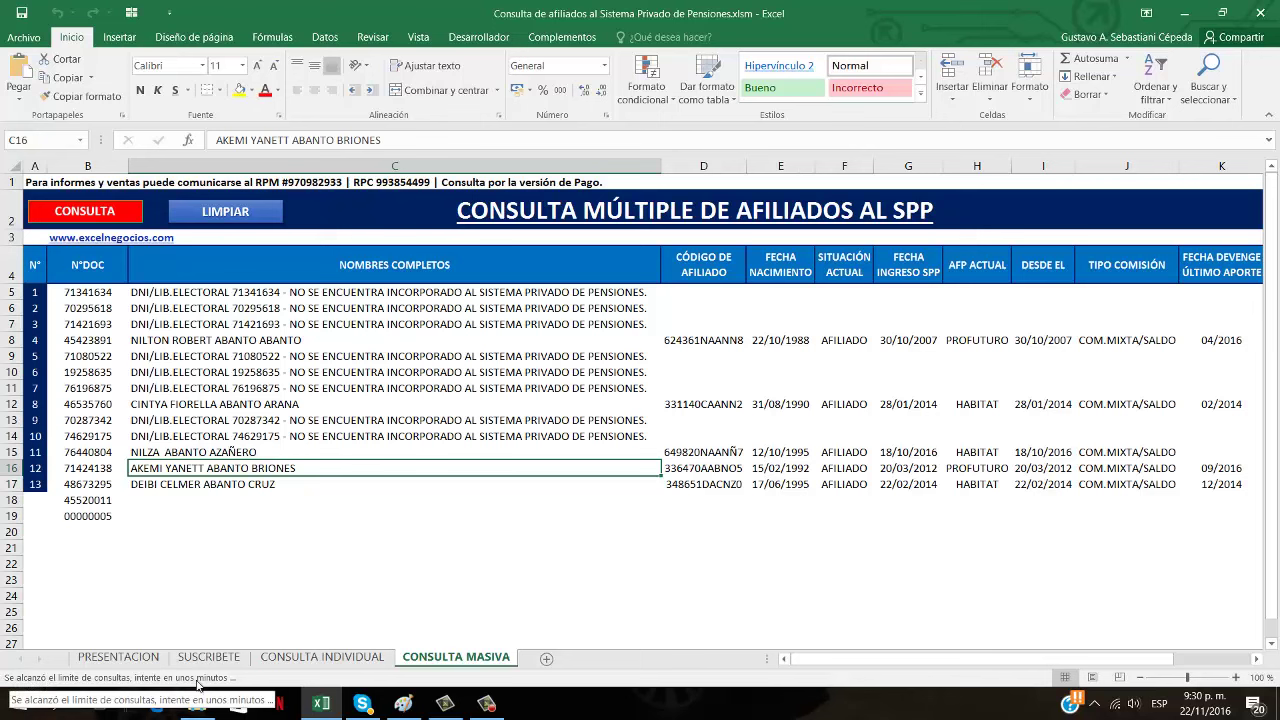
pyautogui.click(308, 547)
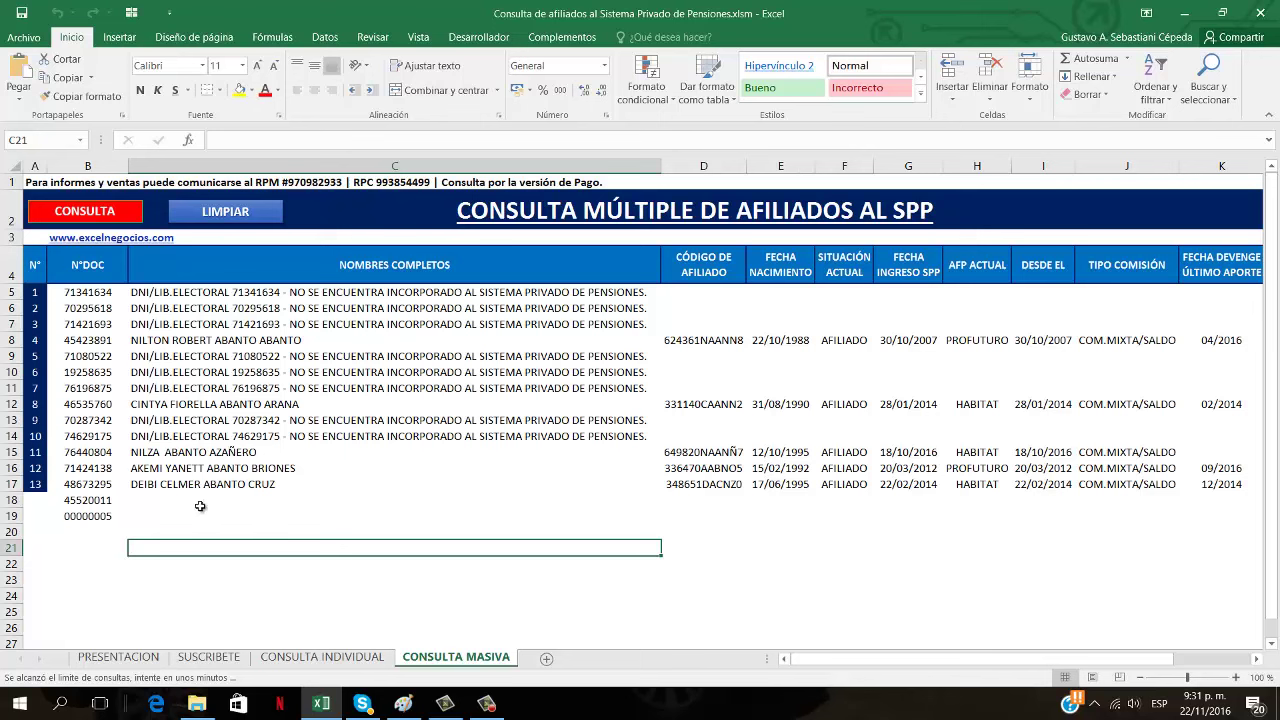
pyautogui.moveTo(180, 502); pyautogui.dragTo(184, 518)
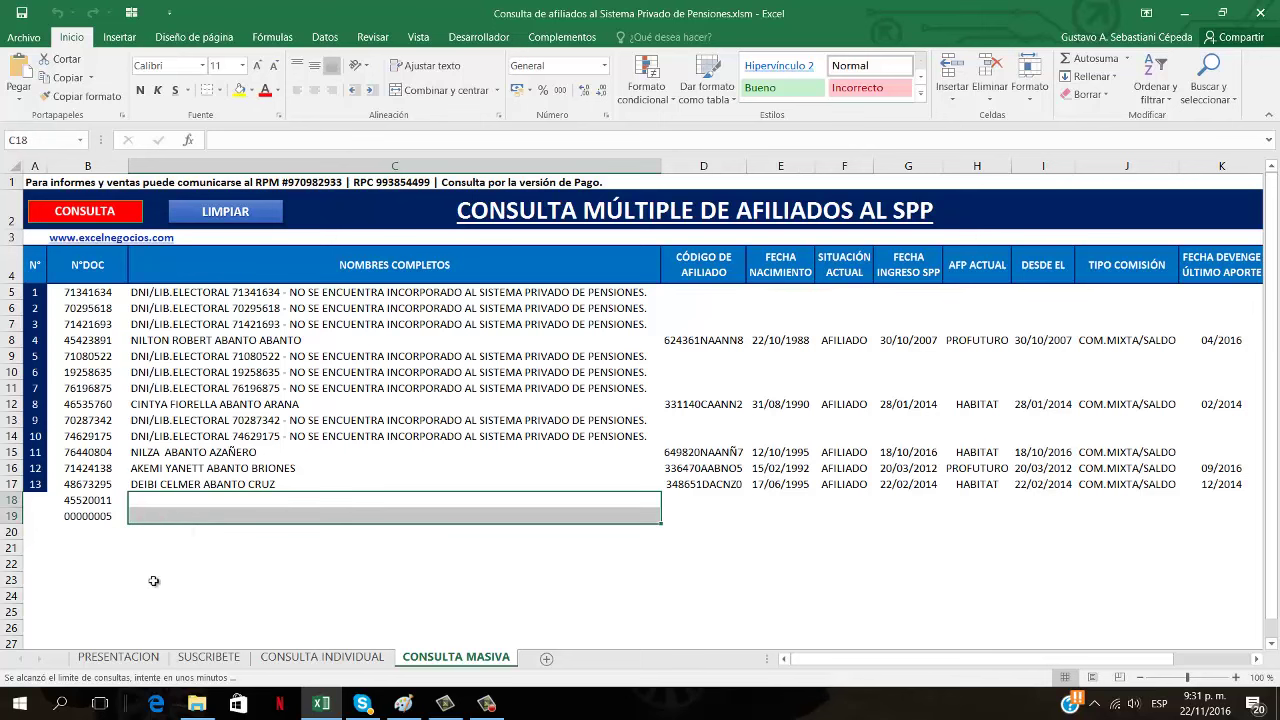
pyautogui.click(248, 562)
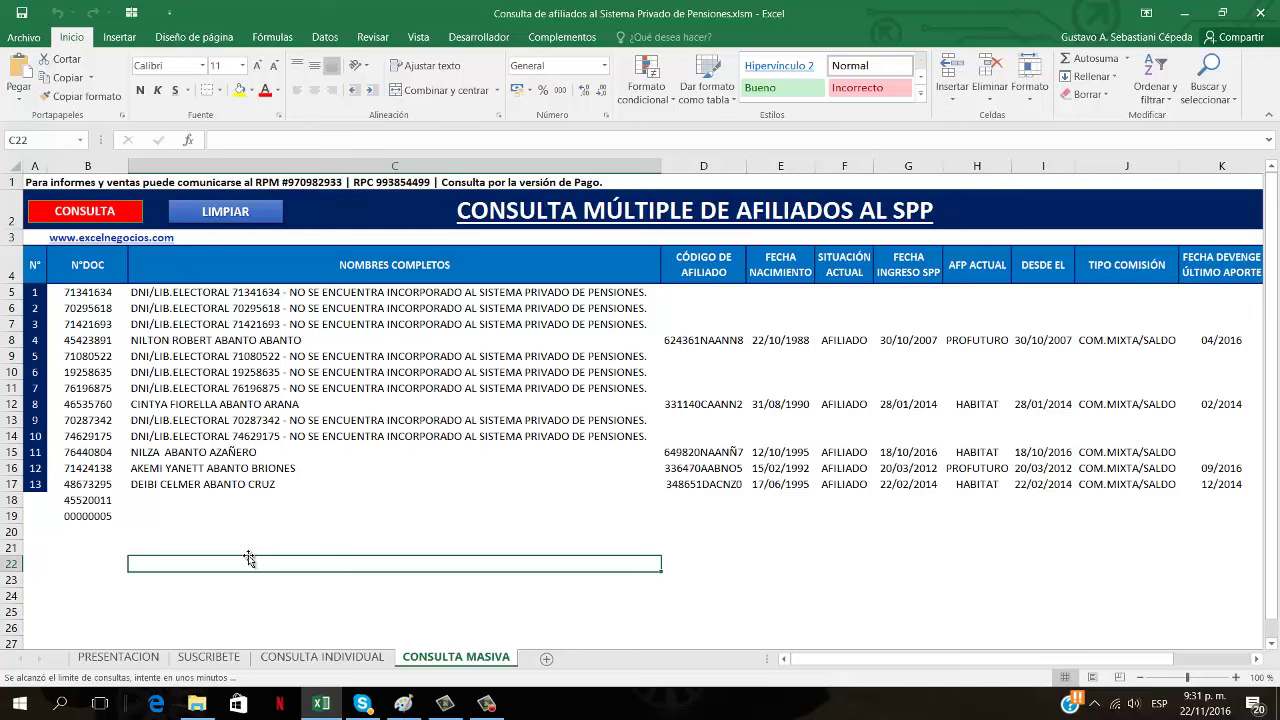
pyautogui.click(1200, 708)
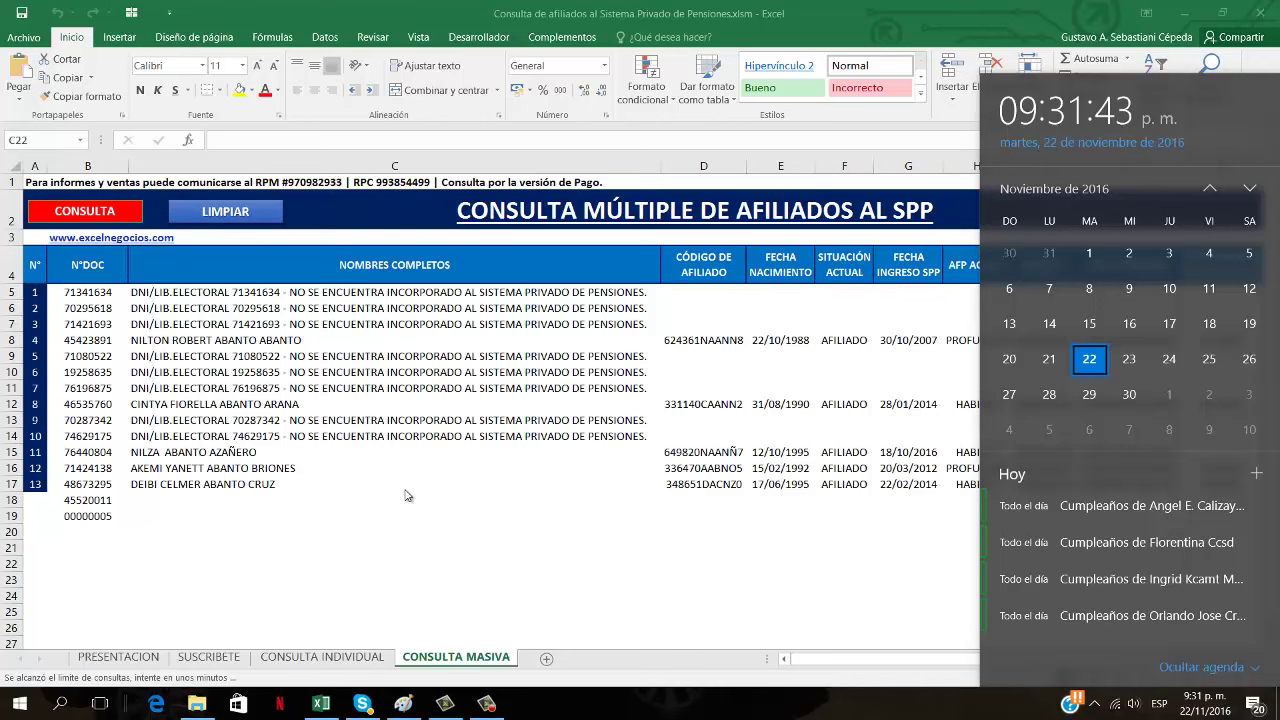
# - Rerun the bulk query for entries 14 and 15 to reach the Completar consultas no realizadas prompt
pyautogui.press('Escape')
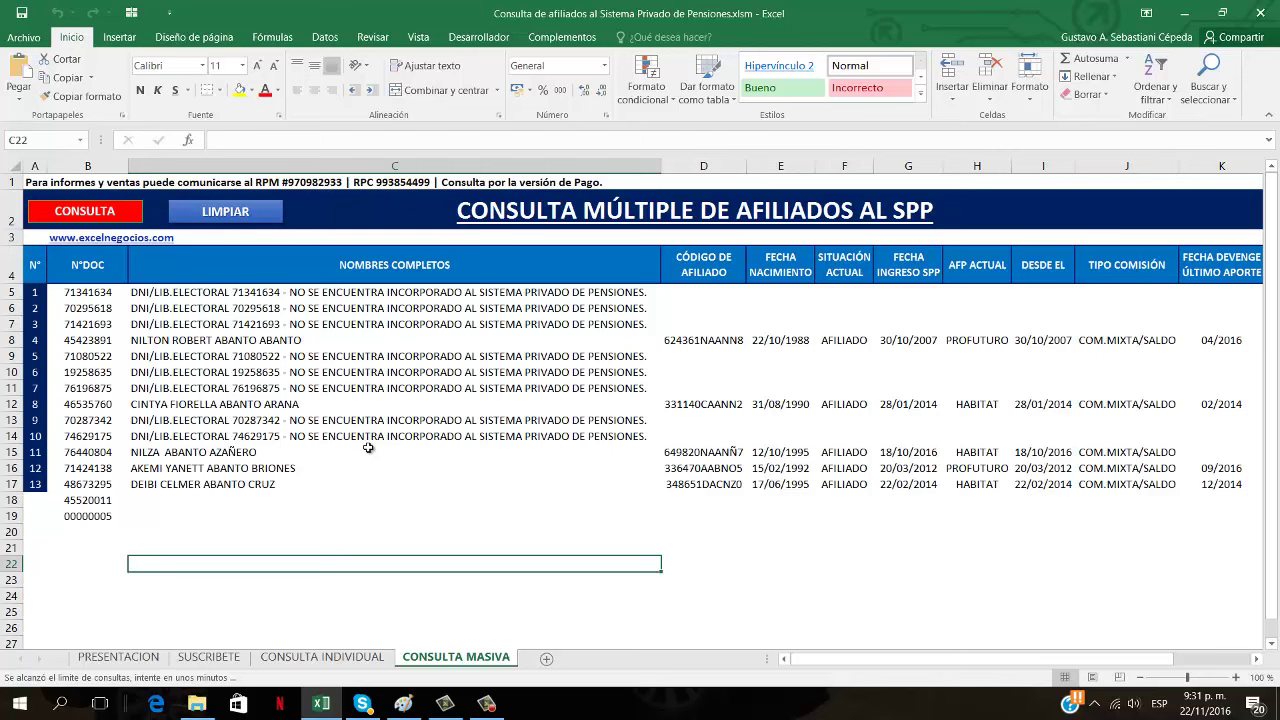
pyautogui.click(368, 484)
pyautogui.click(1205, 703)
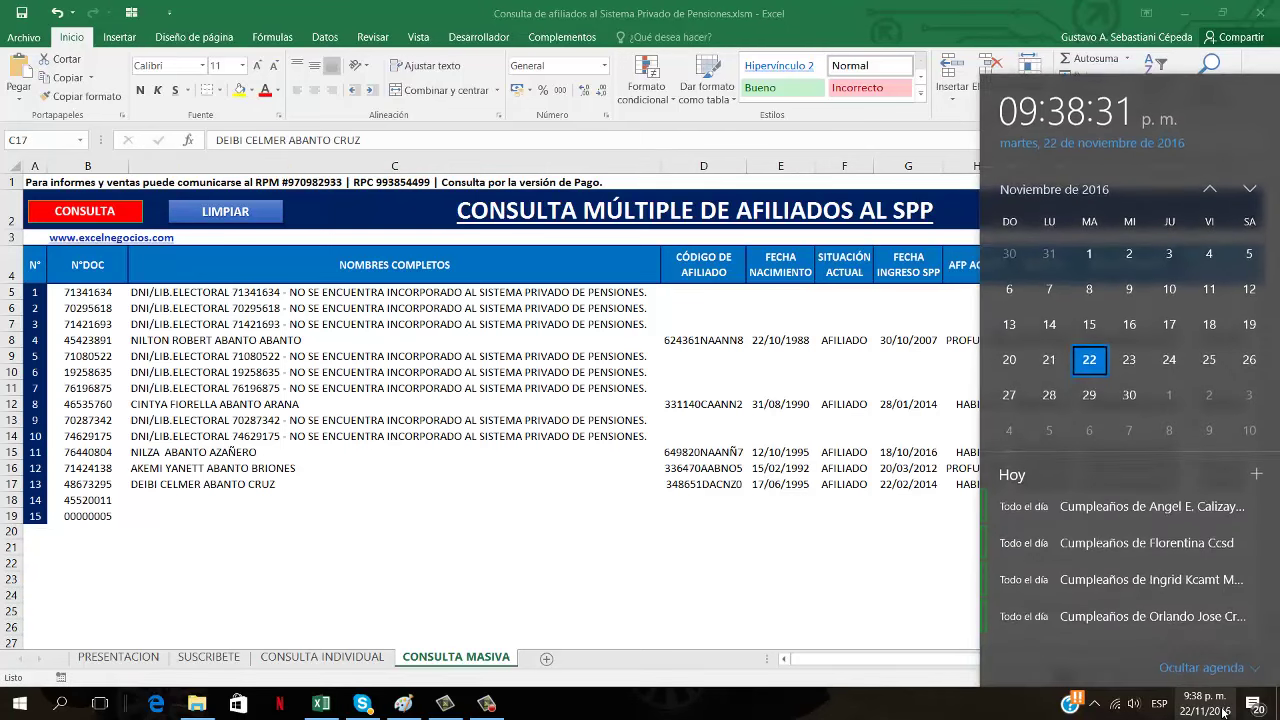
pyautogui.click(420, 520)
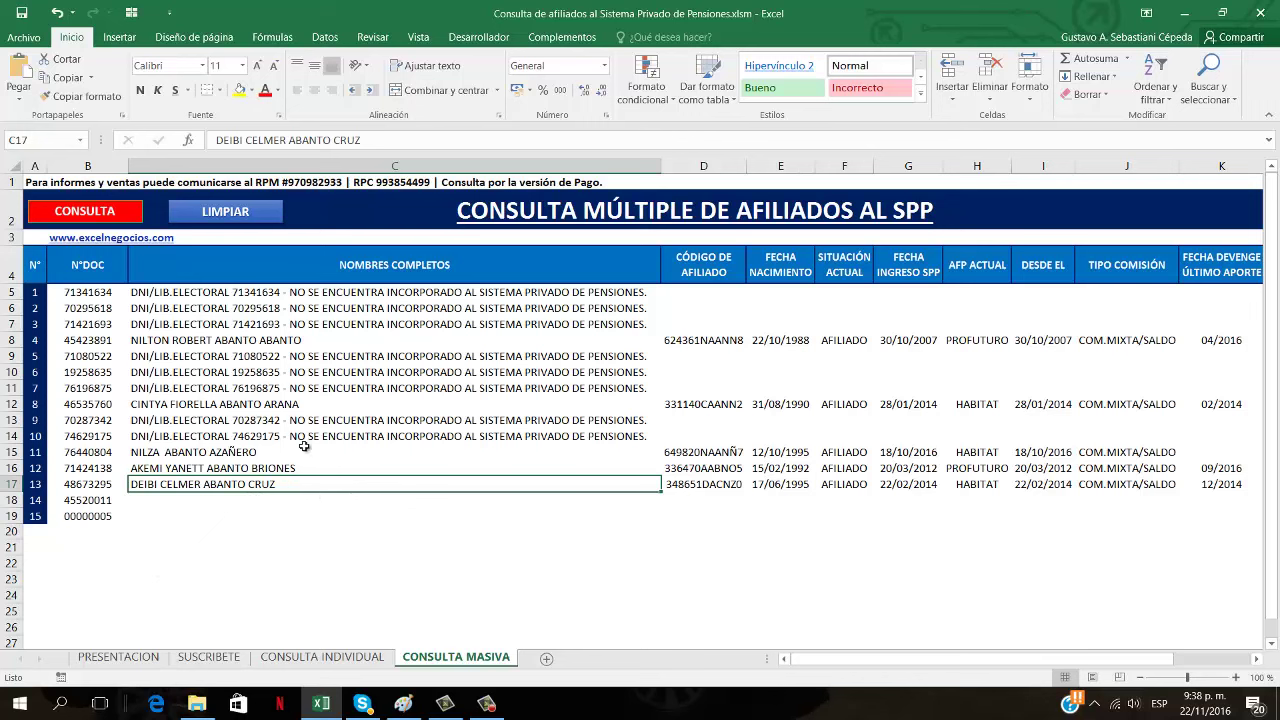
pyautogui.click(86, 215)
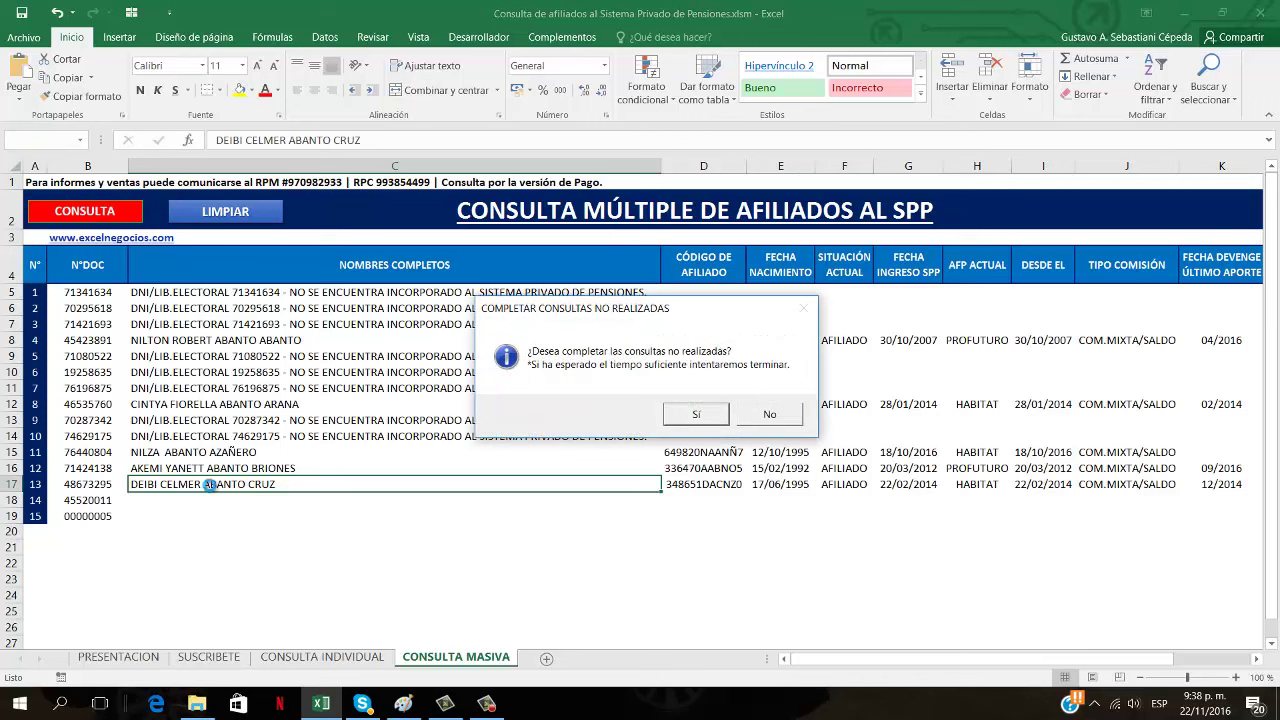
# - Accept completing the pending queries and check the new affiliate results in rows 18 and 19
pyautogui.click(697, 414)
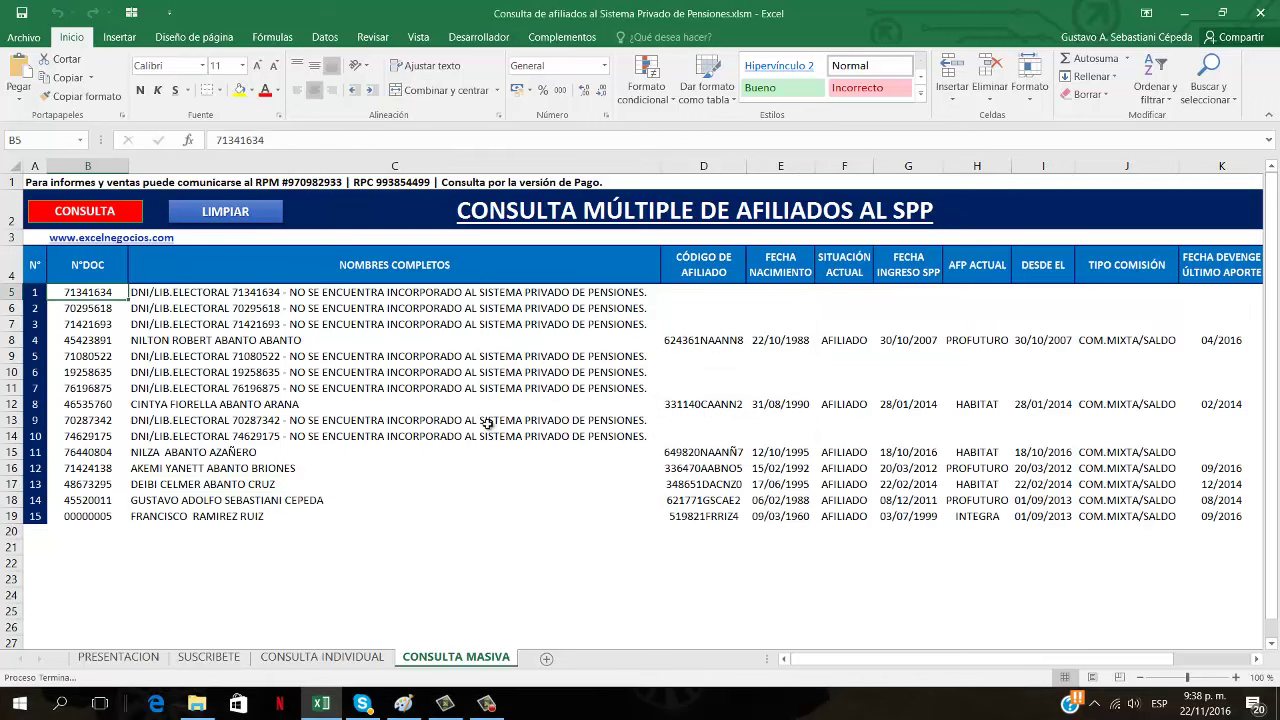
pyautogui.moveTo(175, 503)
pyautogui.mouseDown()
pyautogui.moveTo(180, 514)
pyautogui.moveTo(1056, 512)
pyautogui.mouseUp()
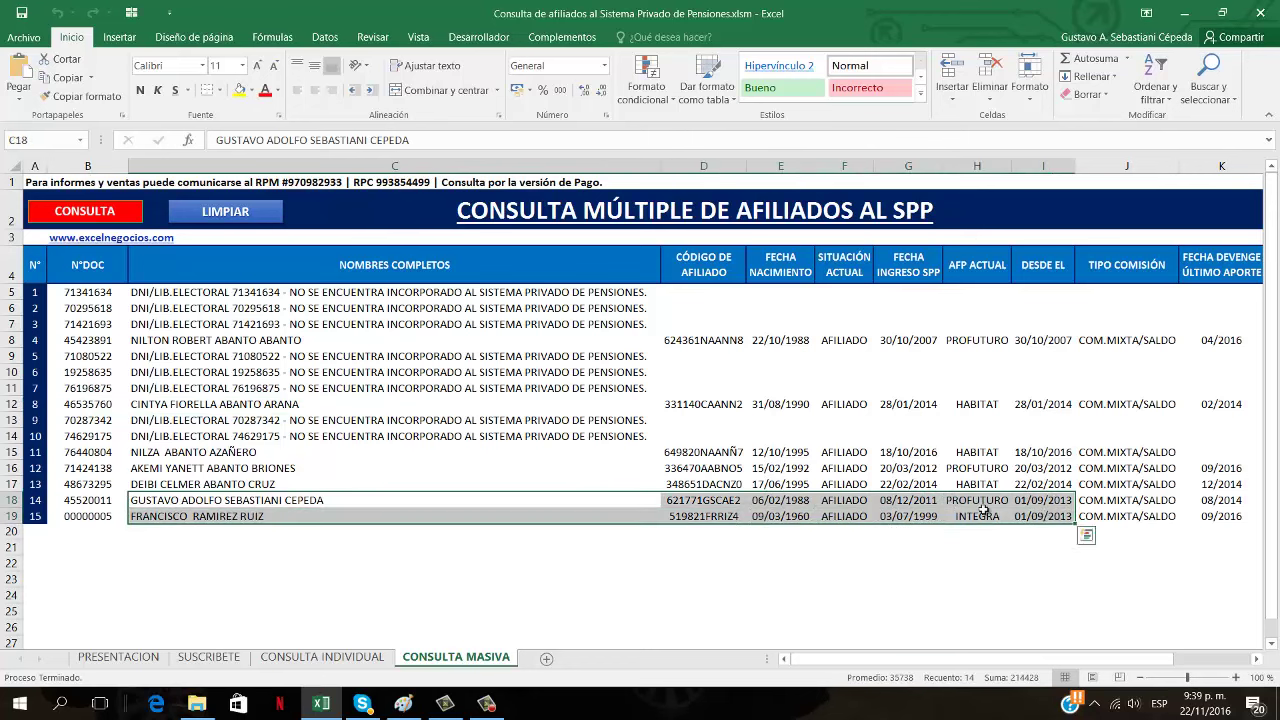
pyautogui.click(983, 512)
pyautogui.click(235, 472)
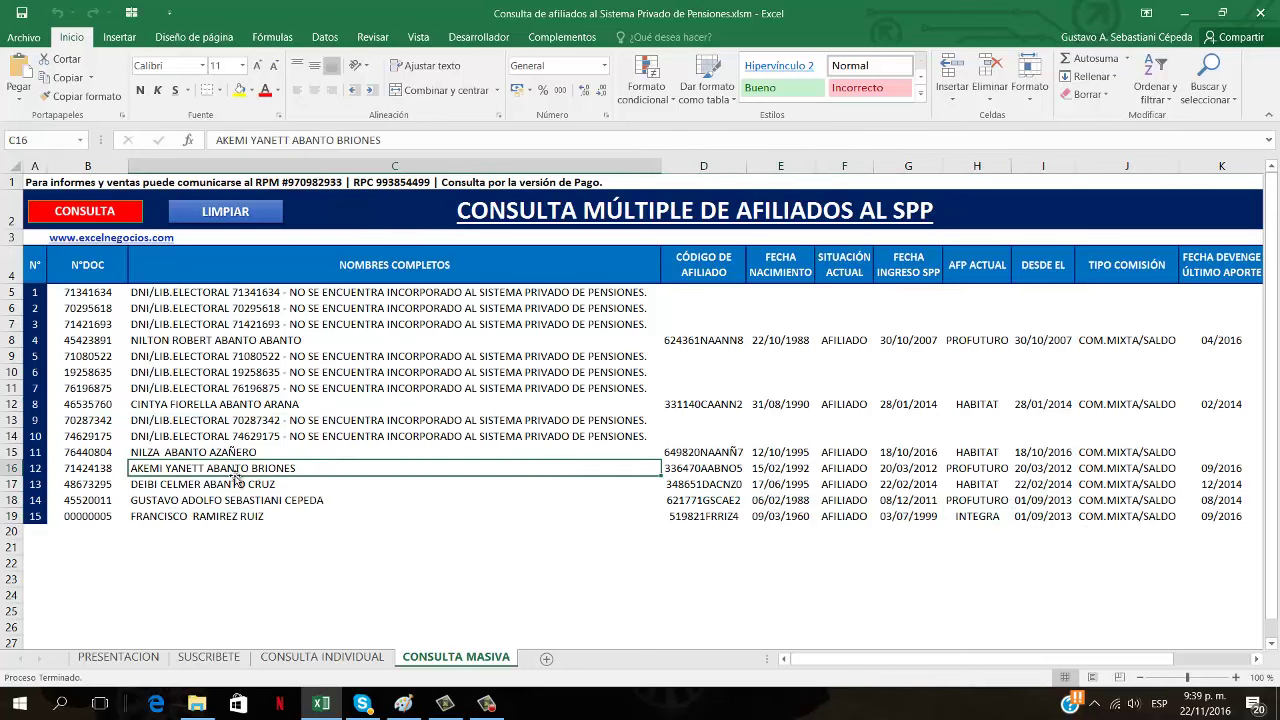